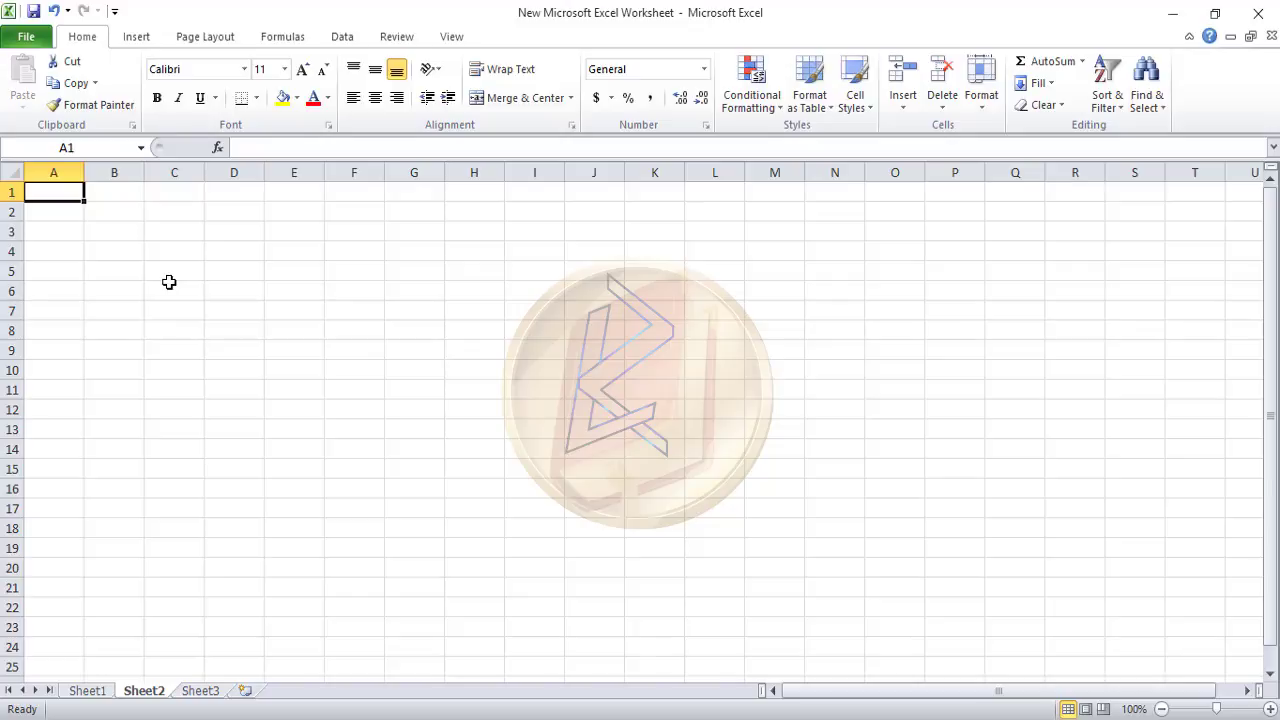
# Enter the column headings SI-NO, Meter no and Name in cells A1 to C1 of Sheet2
pyautogui.write('Sl')
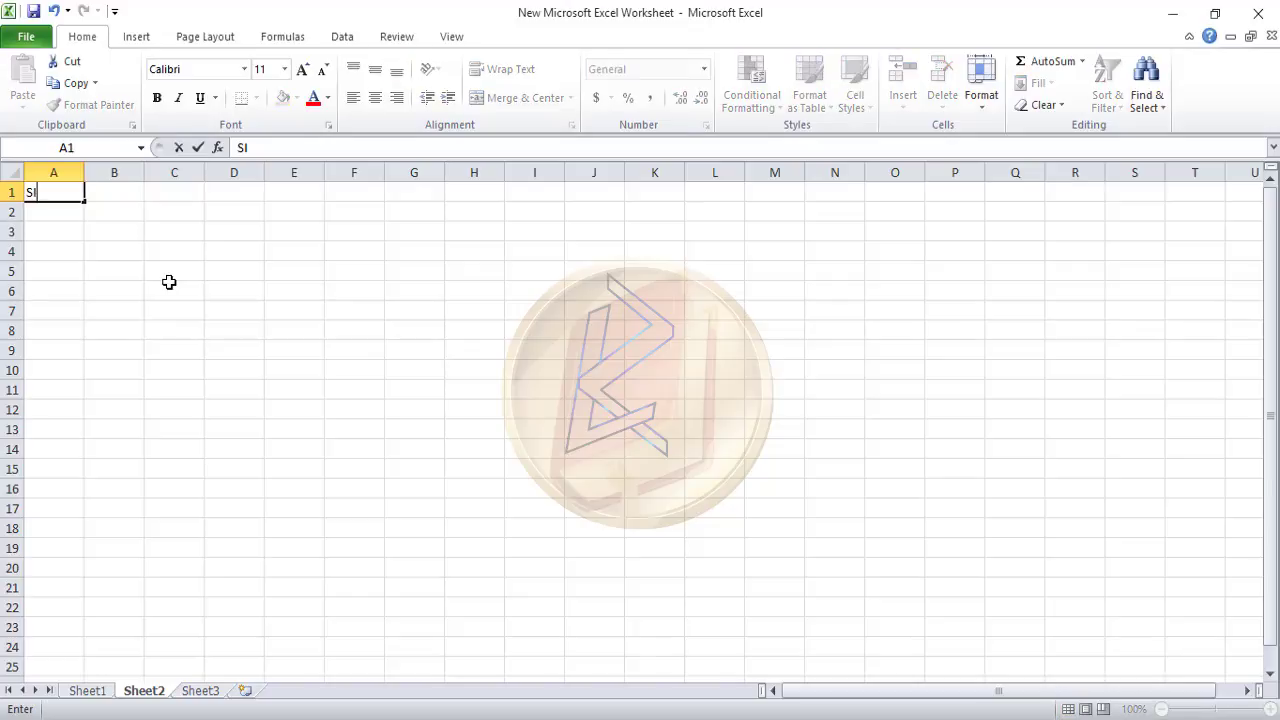
pyautogui.write('-NO')
pyautogui.press('Tab')
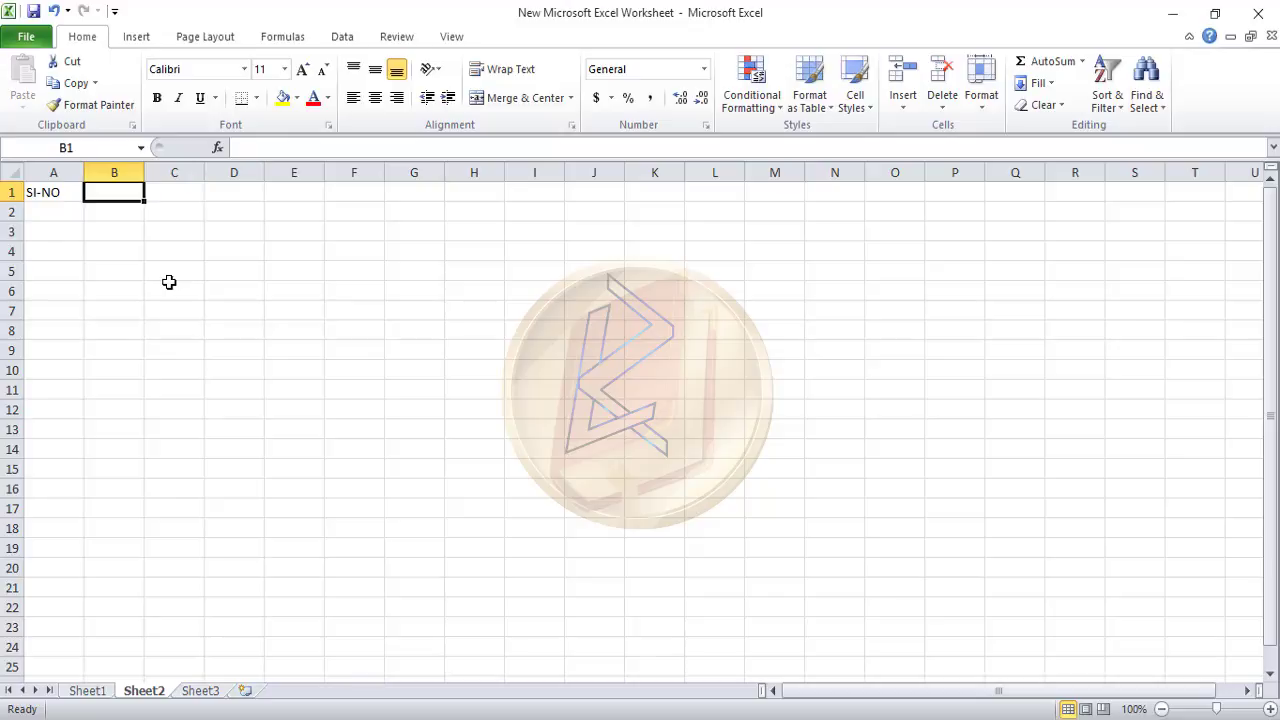
pyautogui.write('Meter')
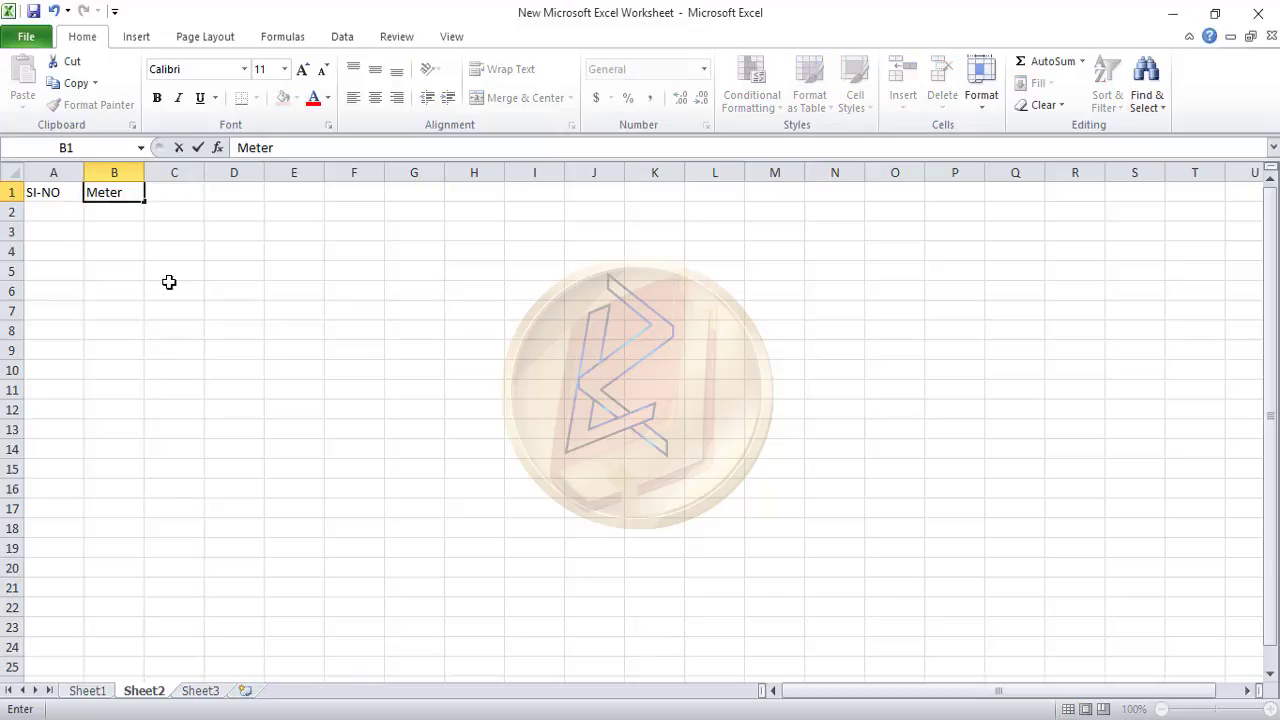
pyautogui.write(' no')
pyautogui.press('Tab')
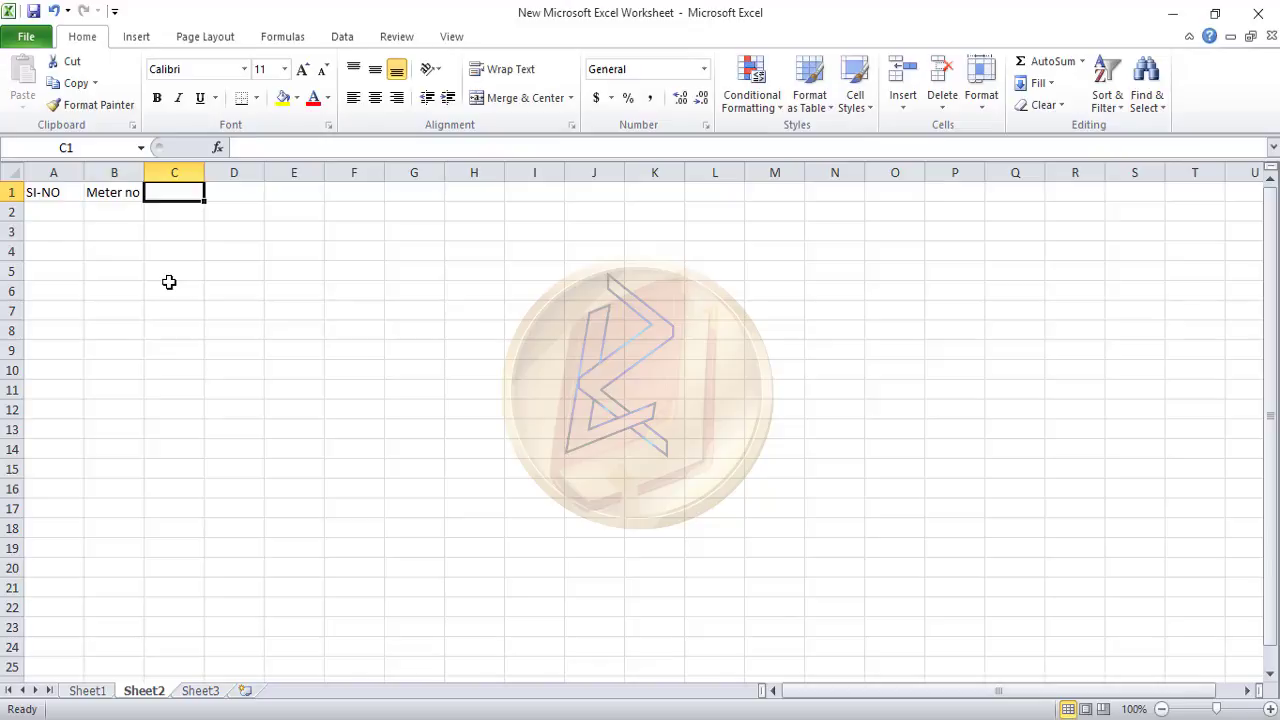
pyautogui.write('Name')
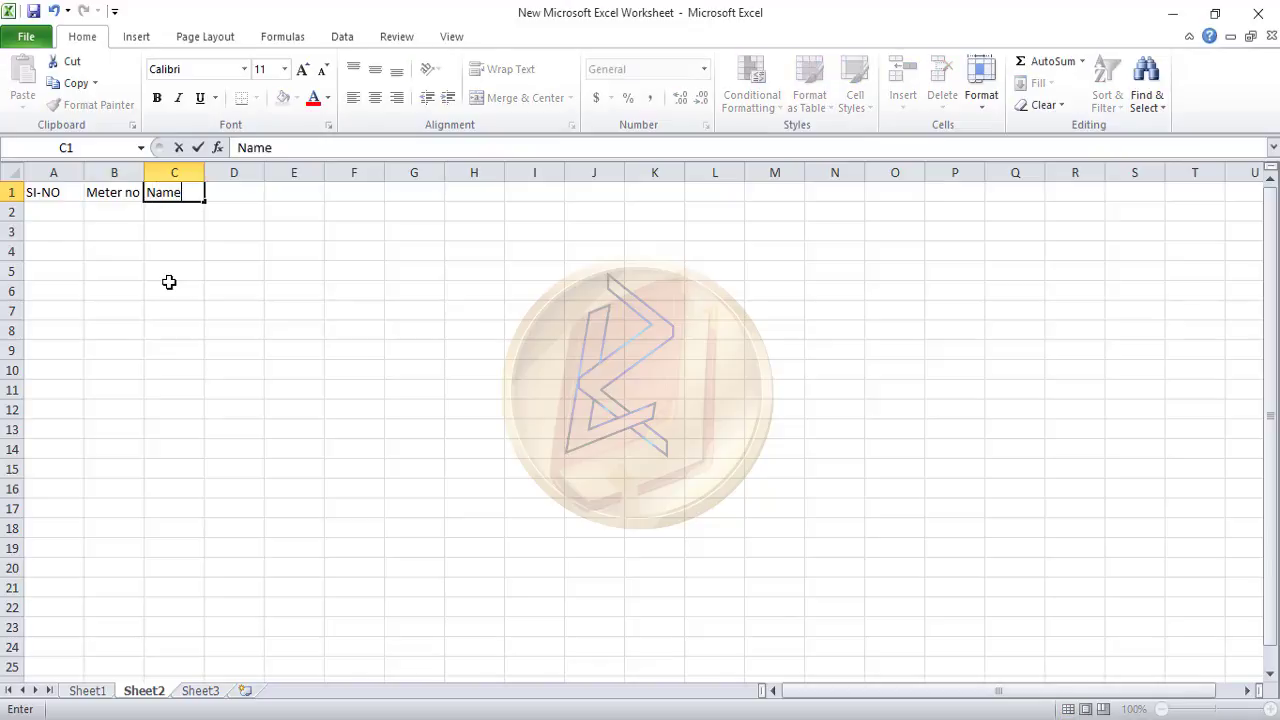
pyautogui.press('Tab')
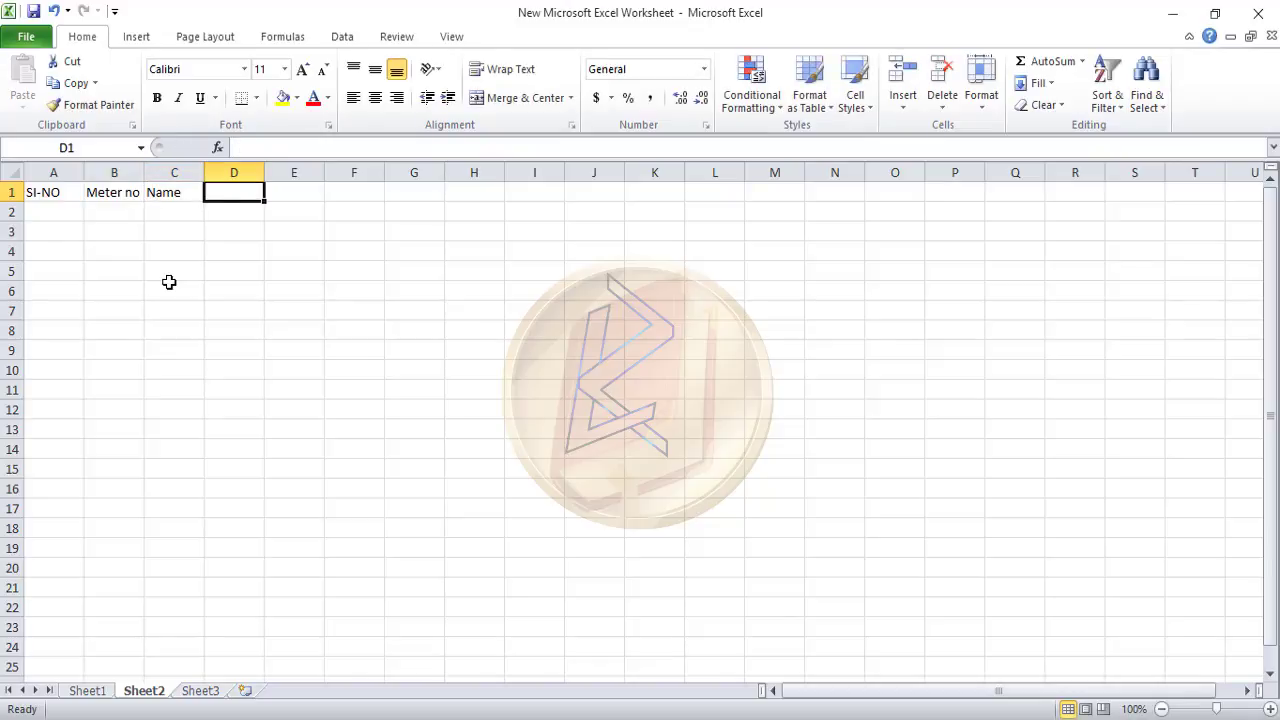
# Add the column headings Total unit in D1 and Total bill in E1
pyautogui.write('Tota')
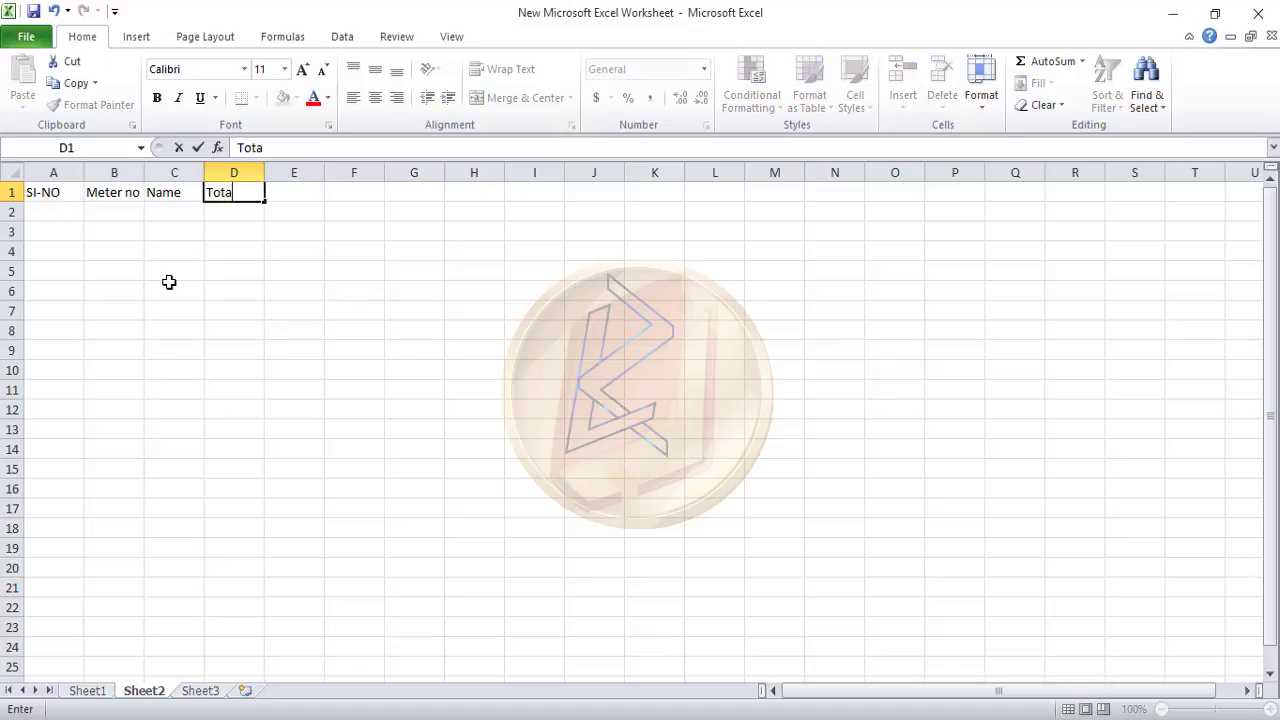
pyautogui.write('l unit')
pyautogui.press('Tab')
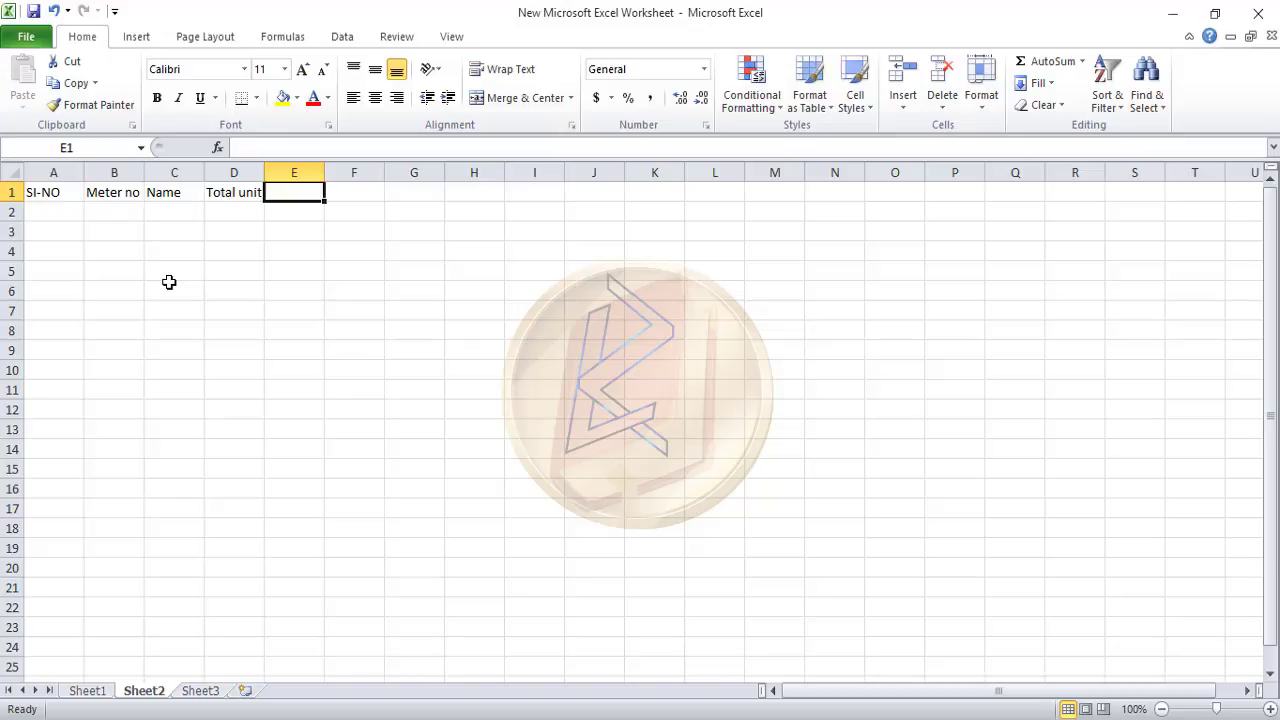
pyautogui.write('Tota')
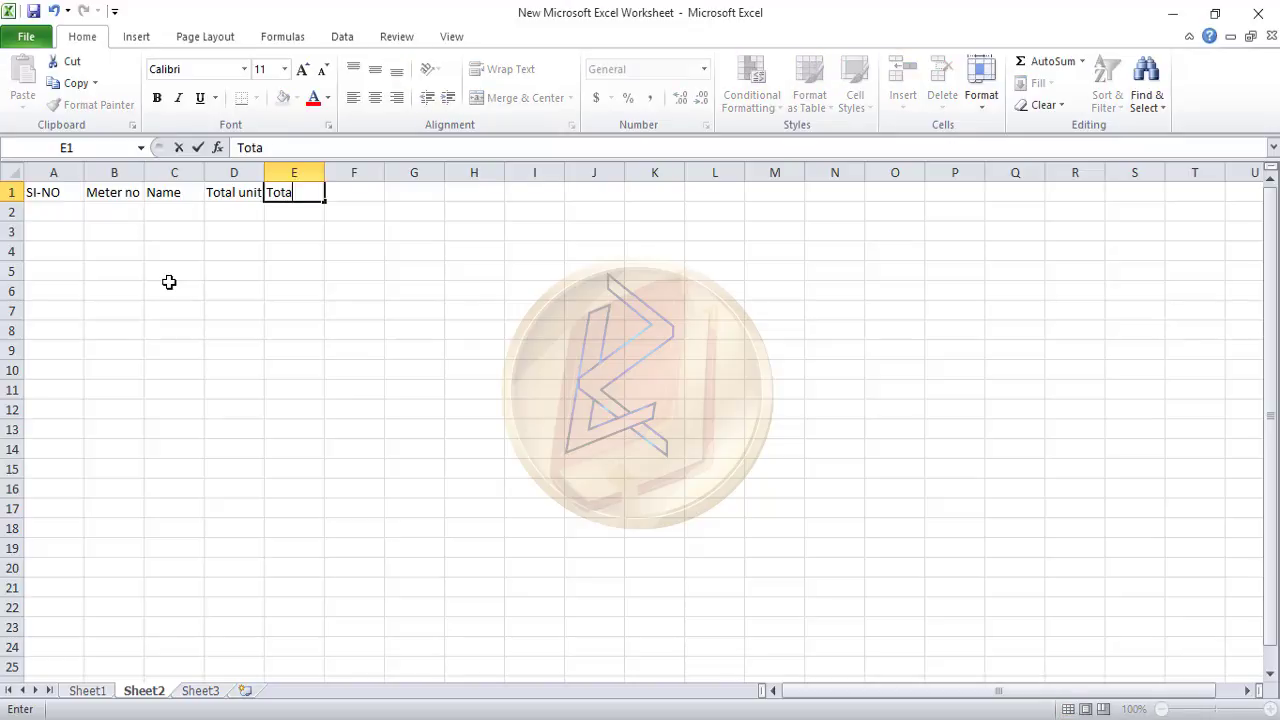
pyautogui.write('l bill')
pyautogui.press('Return')
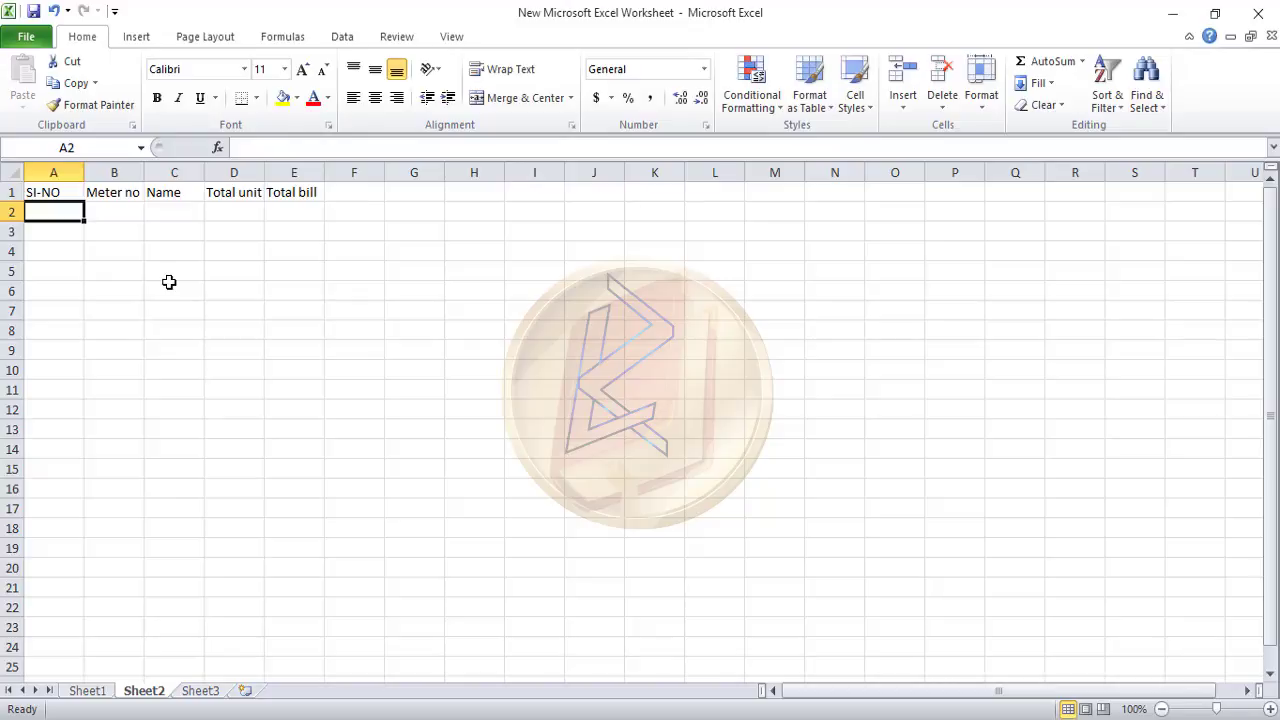
pyautogui.click(290, 196)
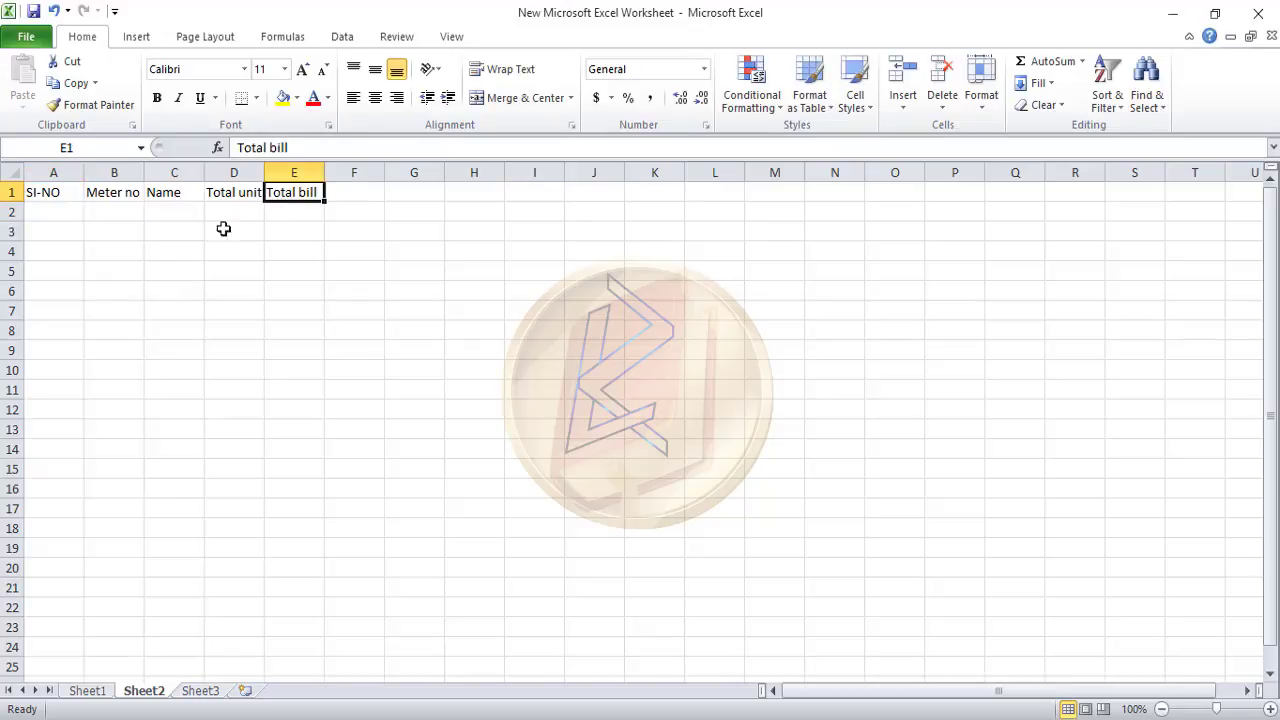
# Enter the serial numbers 1 to 5 in A2:A6 and select the first cell under Meter no
pyautogui.click(43, 211)
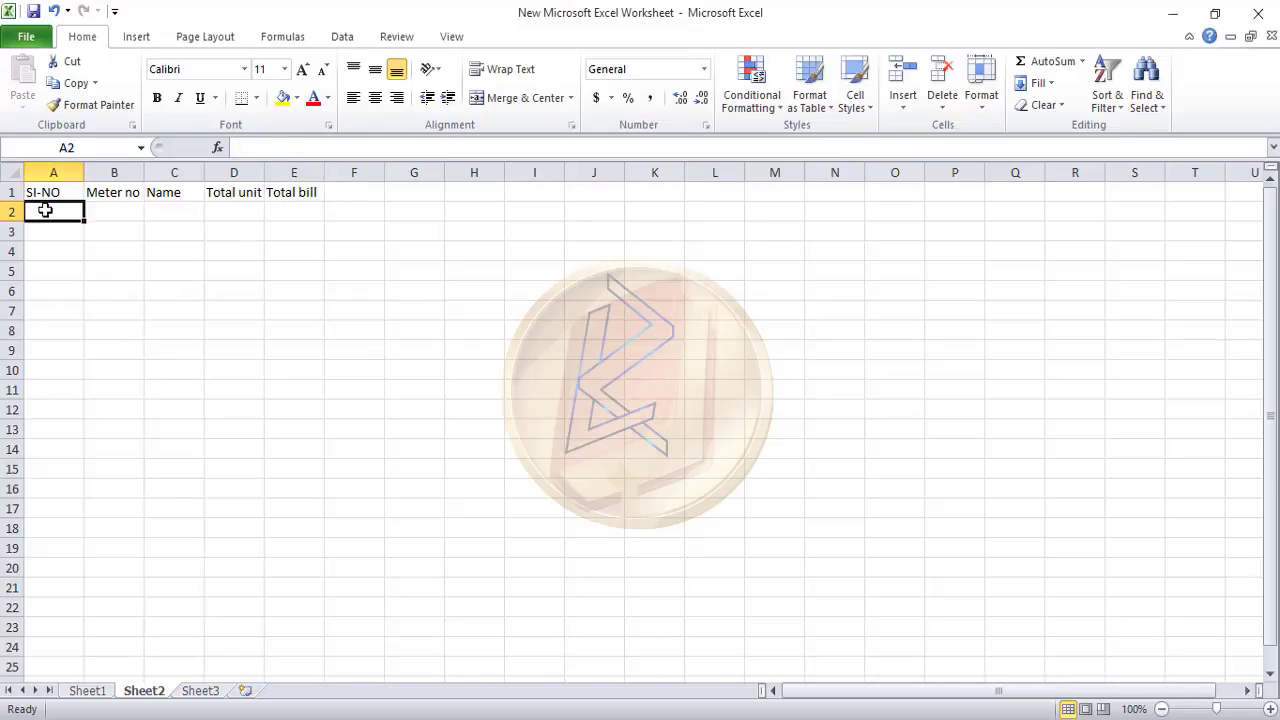
pyautogui.write('010')
pyautogui.press('BackSpace')
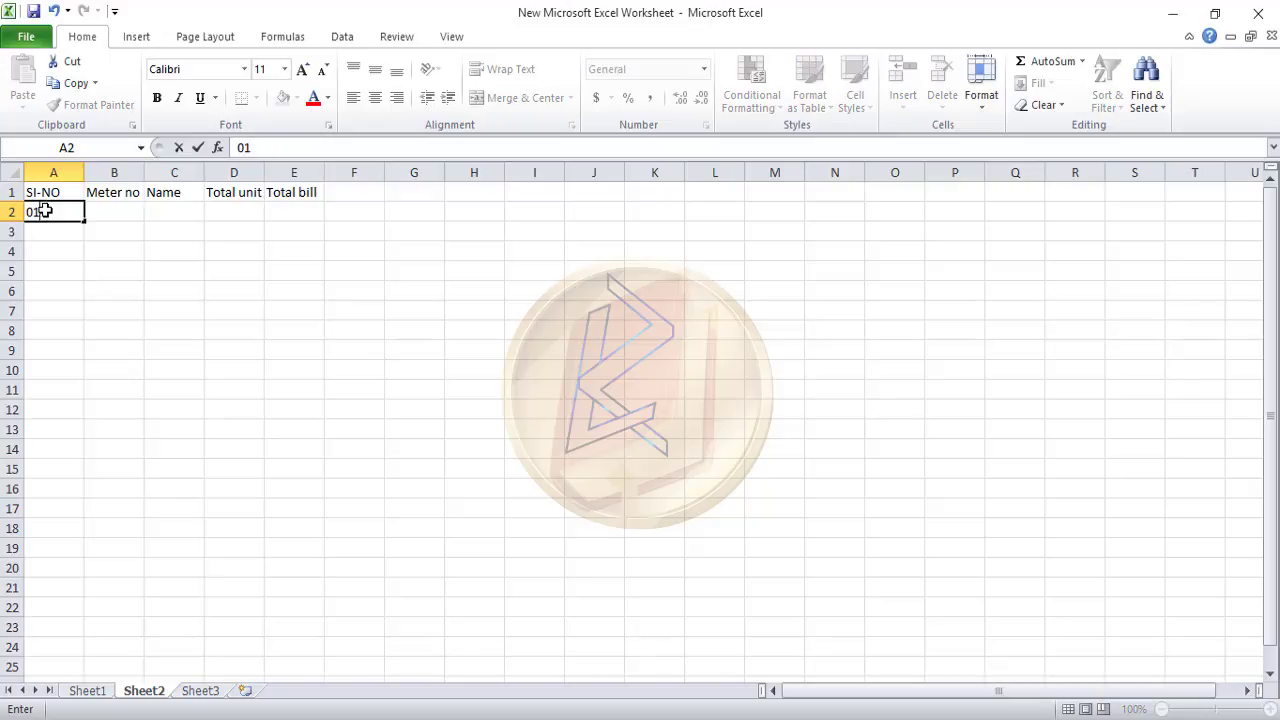
pyautogui.press('Return')
pyautogui.write('02')
pyautogui.press('Return')
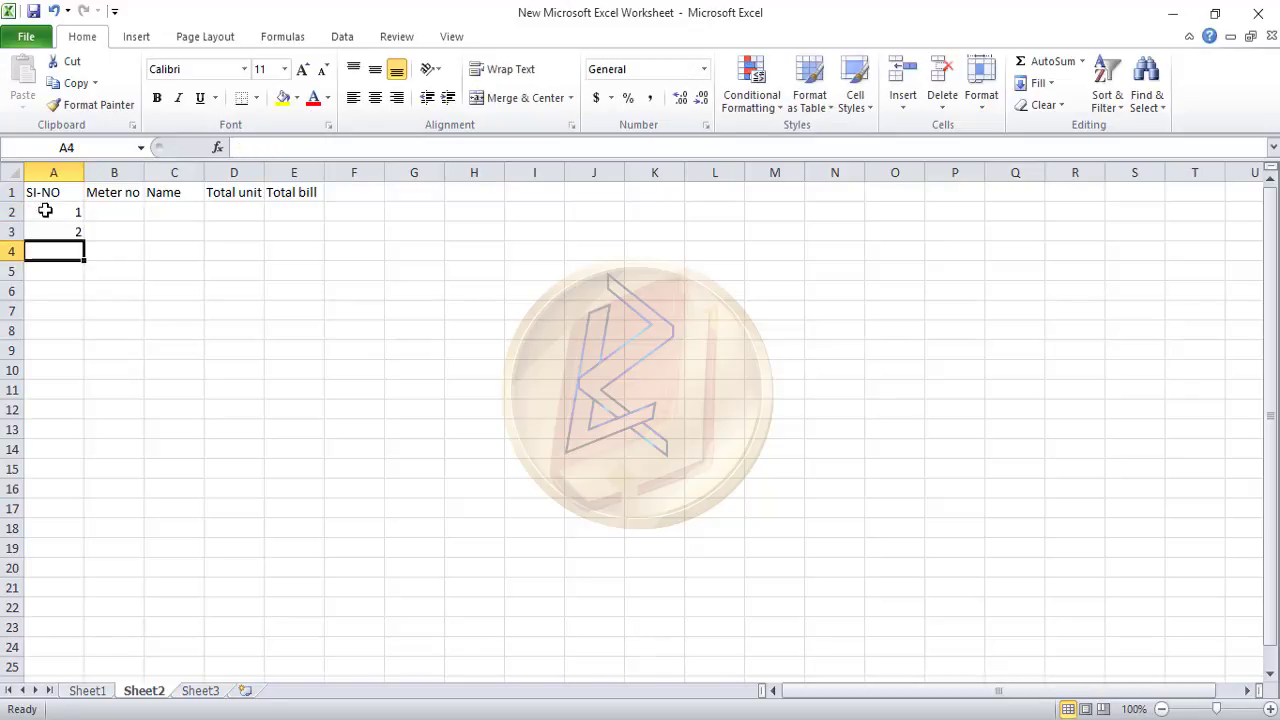
pyautogui.write('3')
pyautogui.press('Return')
pyautogui.write('4')
pyautogui.press('Return')
pyautogui.write('5')
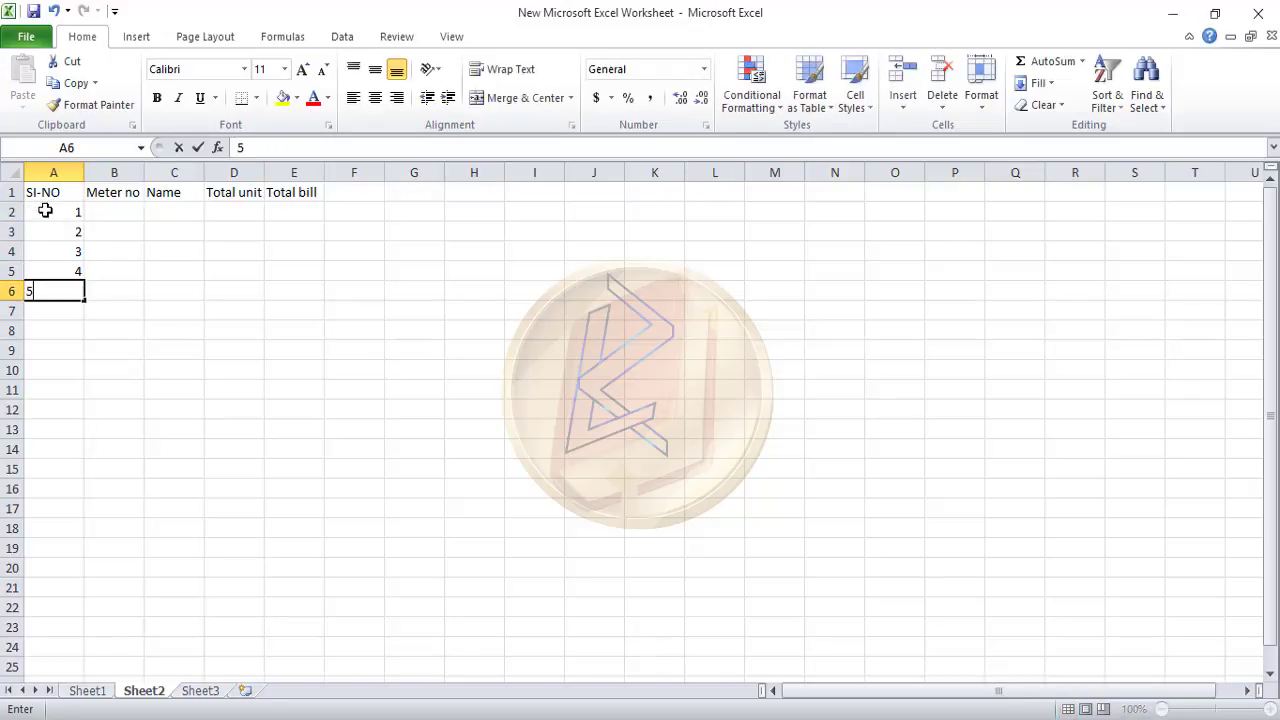
pyautogui.press('Return')
pyautogui.press('Up')
pyautogui.press('Up')
pyautogui.press('Up')
pyautogui.press('Up')
pyautogui.press('Up')
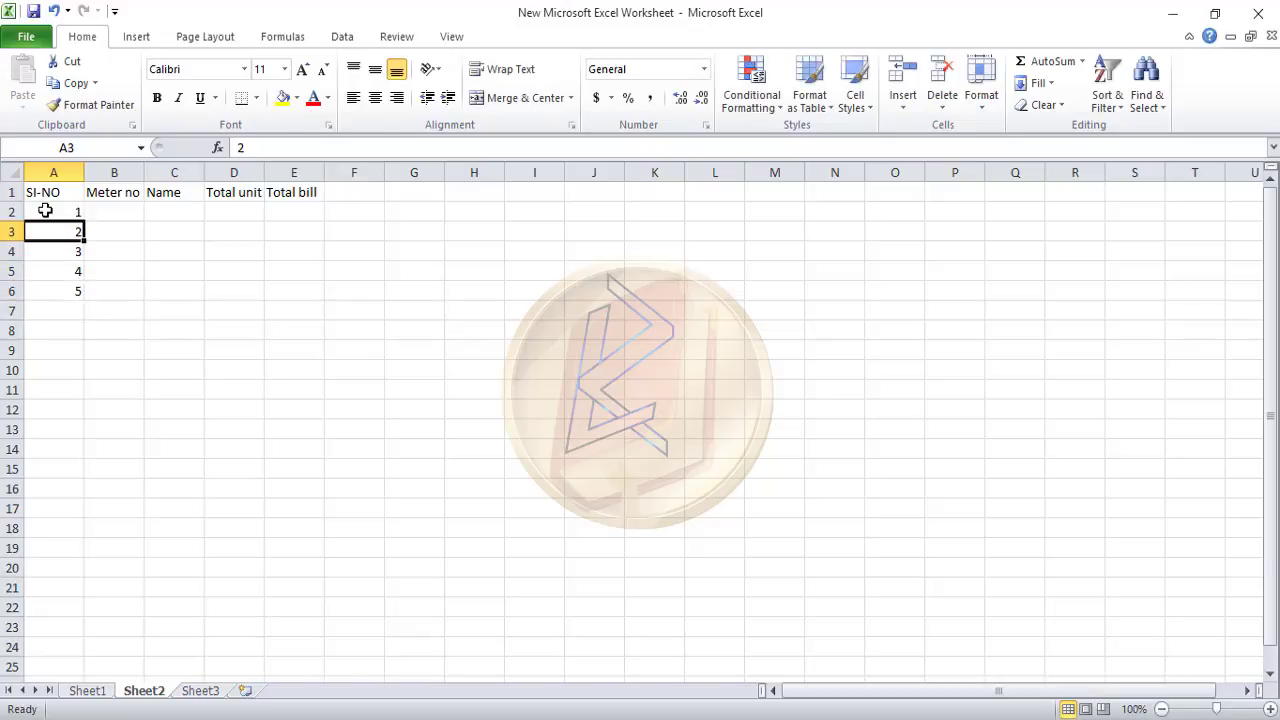
pyautogui.press('Right')
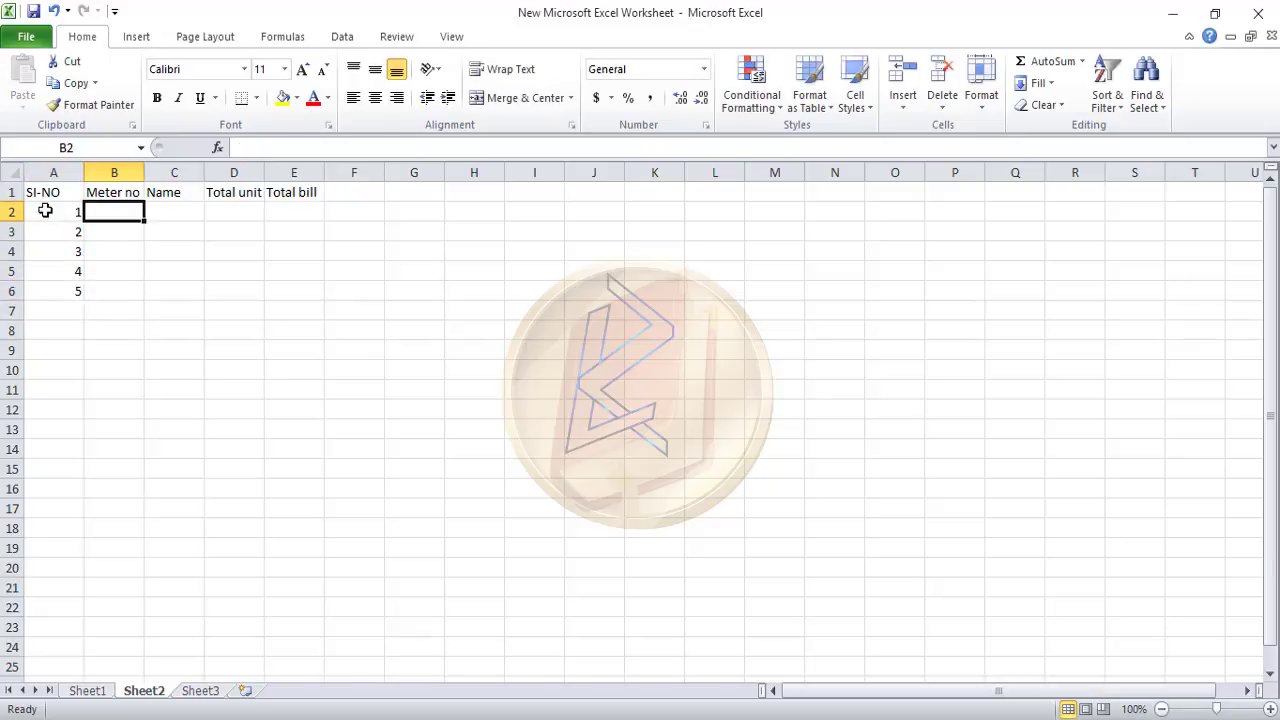
pyautogui.write('0')
pyautogui.press('BackSpace')
pyautogui.write('011')
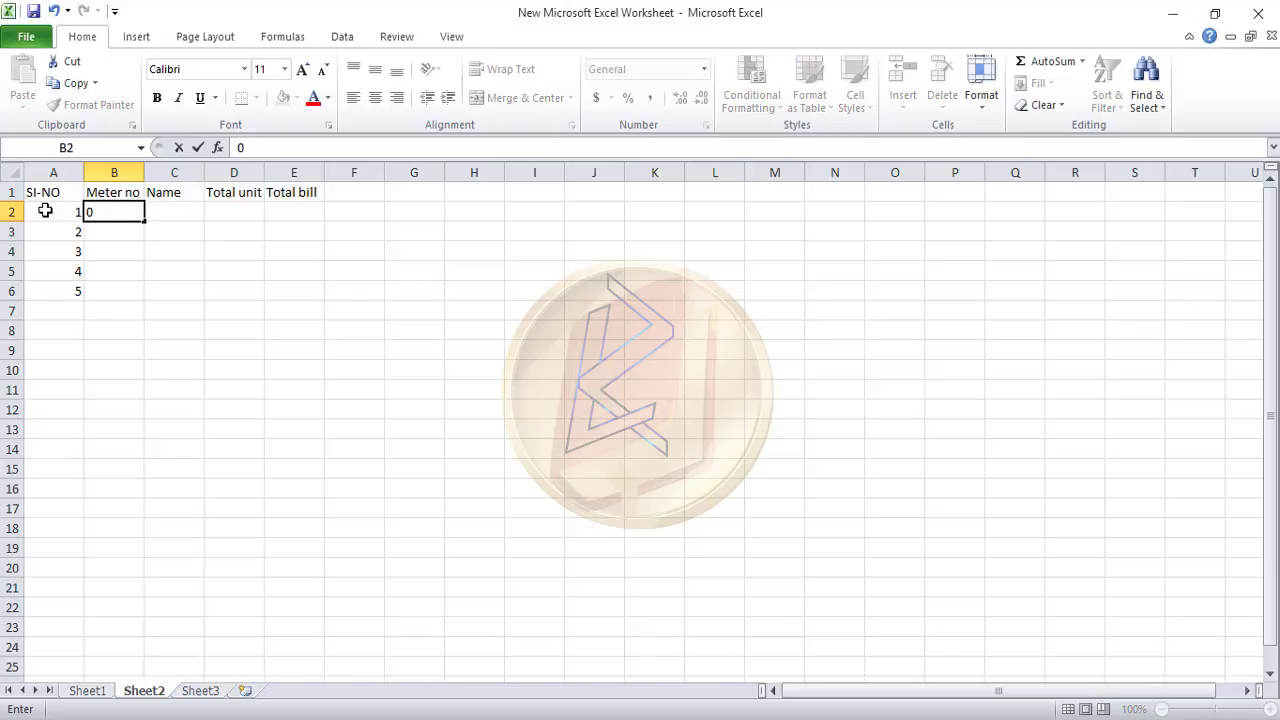
pyautogui.press('BackSpace')
pyautogui.press('BackSpace')
pyautogui.press('BackSpace')
# Enter the meter numbers 1001 to 1005 in B2:B6 and select the first cell under Name
pyautogui.write('1001')
pyautogui.press('Return')
pyautogui.write('1002')
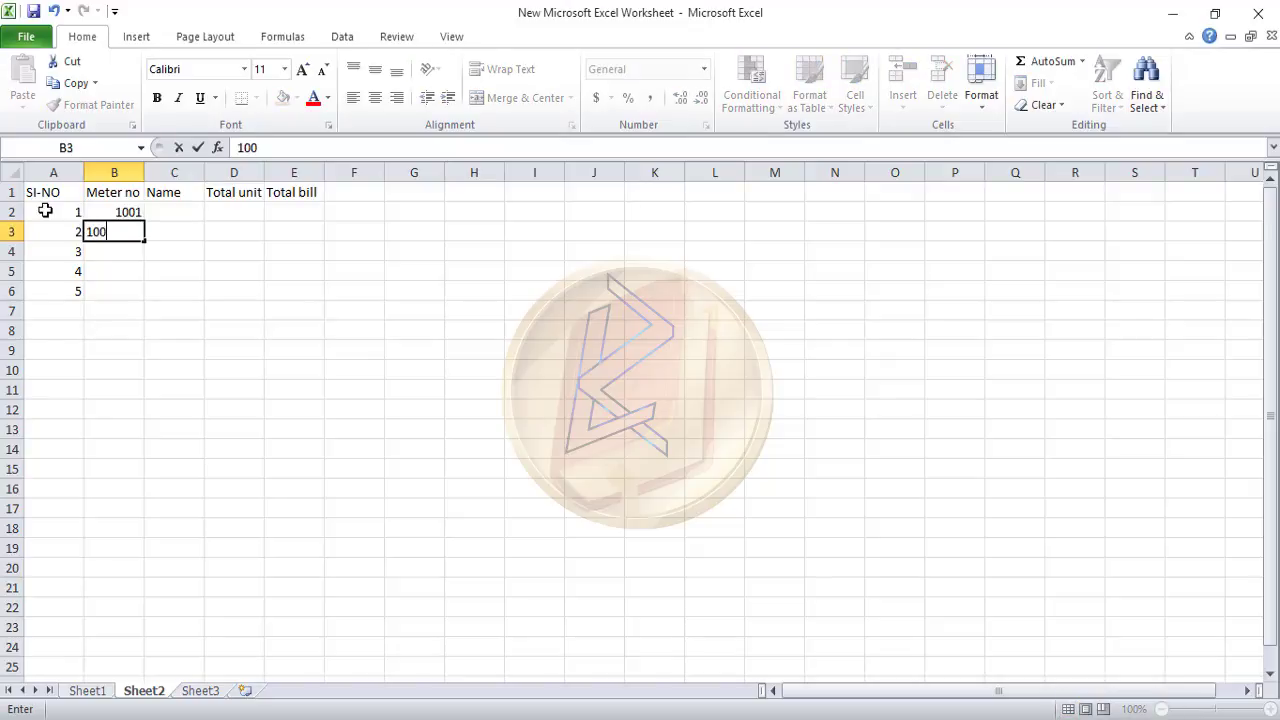
pyautogui.press('Return')
pyautogui.write('1003')
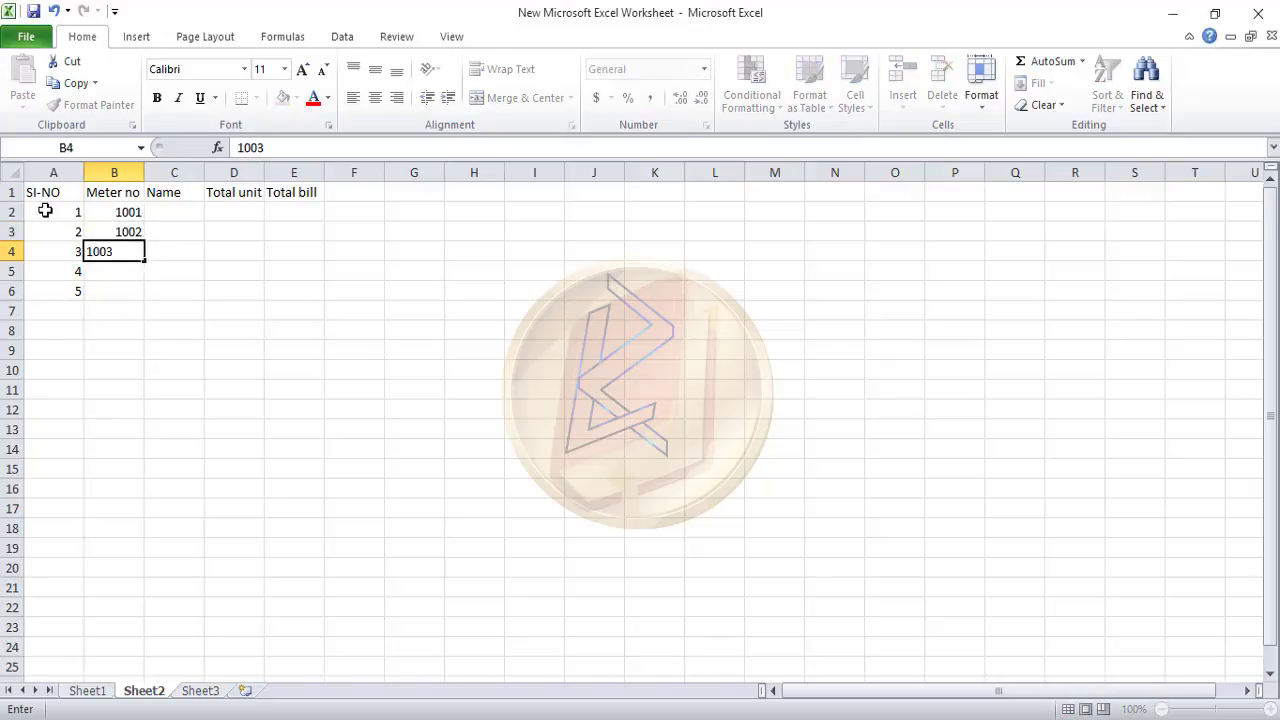
pyautogui.press('Return')
pyautogui.write('1004')
pyautogui.press('Return')
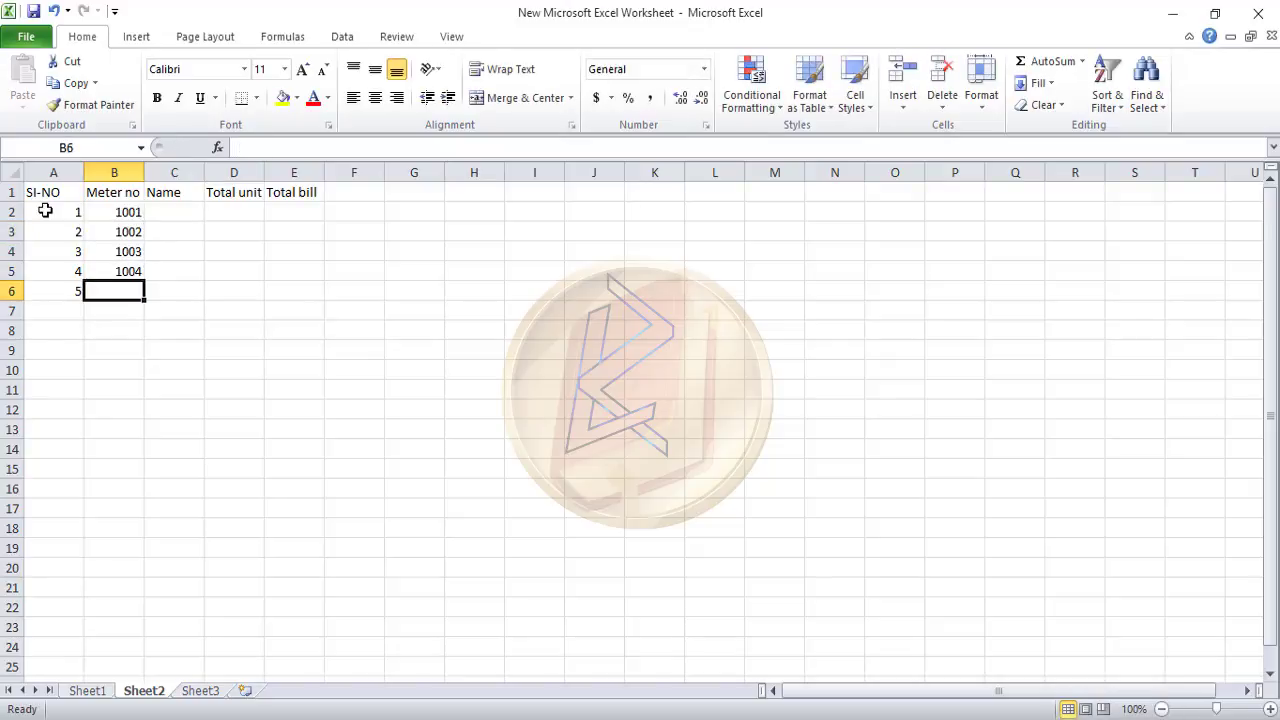
pyautogui.write('1005')
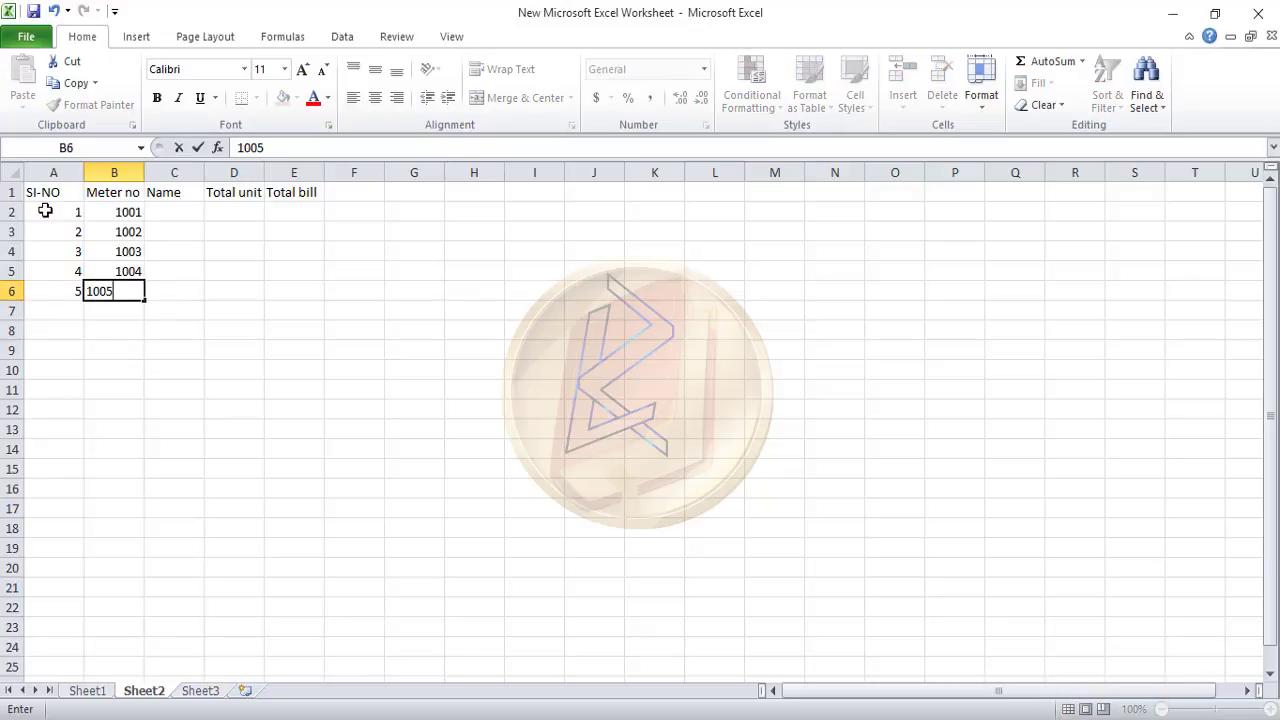
pyautogui.press('Tab')
pyautogui.press('Up')
pyautogui.press('Up')
pyautogui.press('Up')
pyautogui.press('Up')
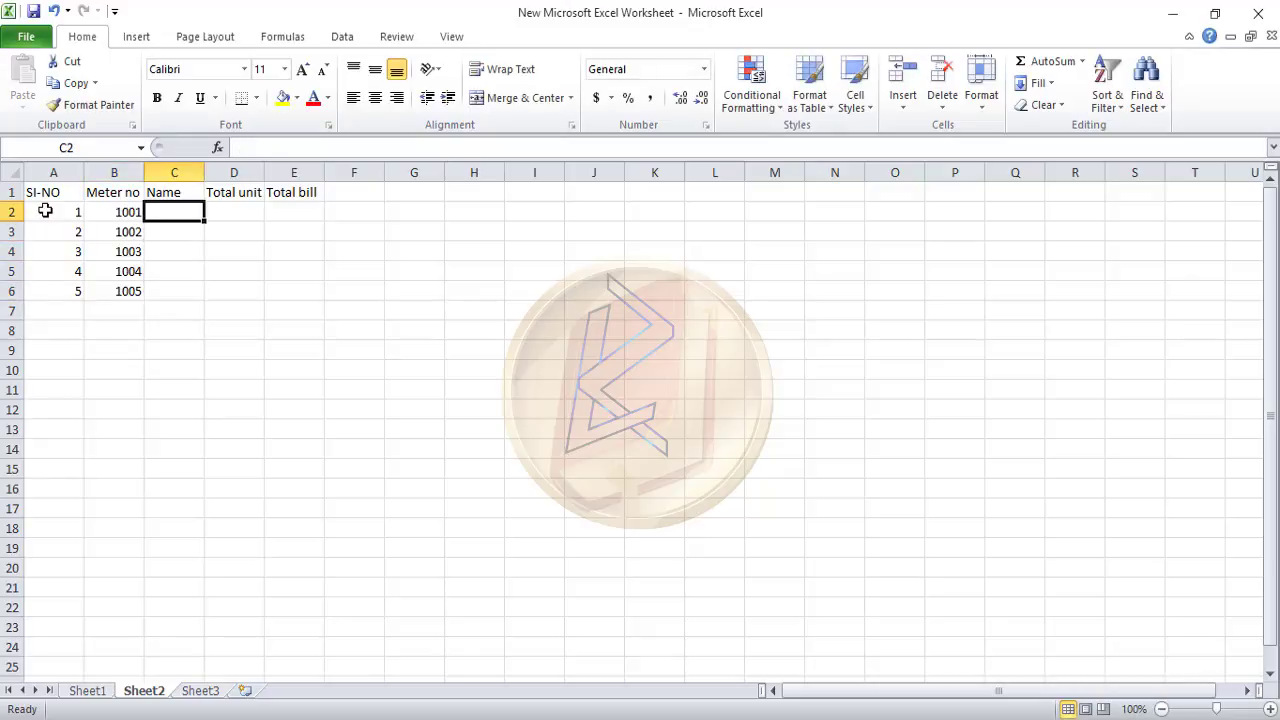
pyautogui.write('a')
pyautogui.press('Return')
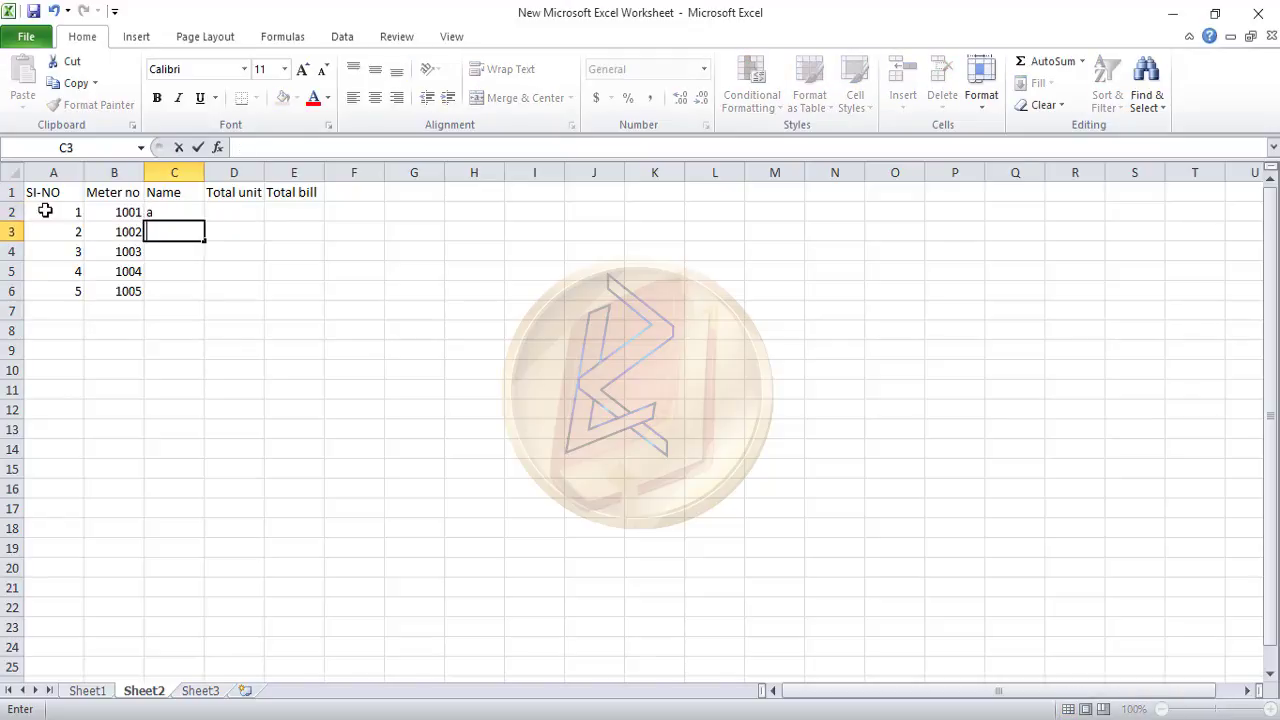
pyautogui.press('Up')
# Fill the Name column in C2:C6 with the capital letters A, B, C, D and E
pyautogui.write('A')
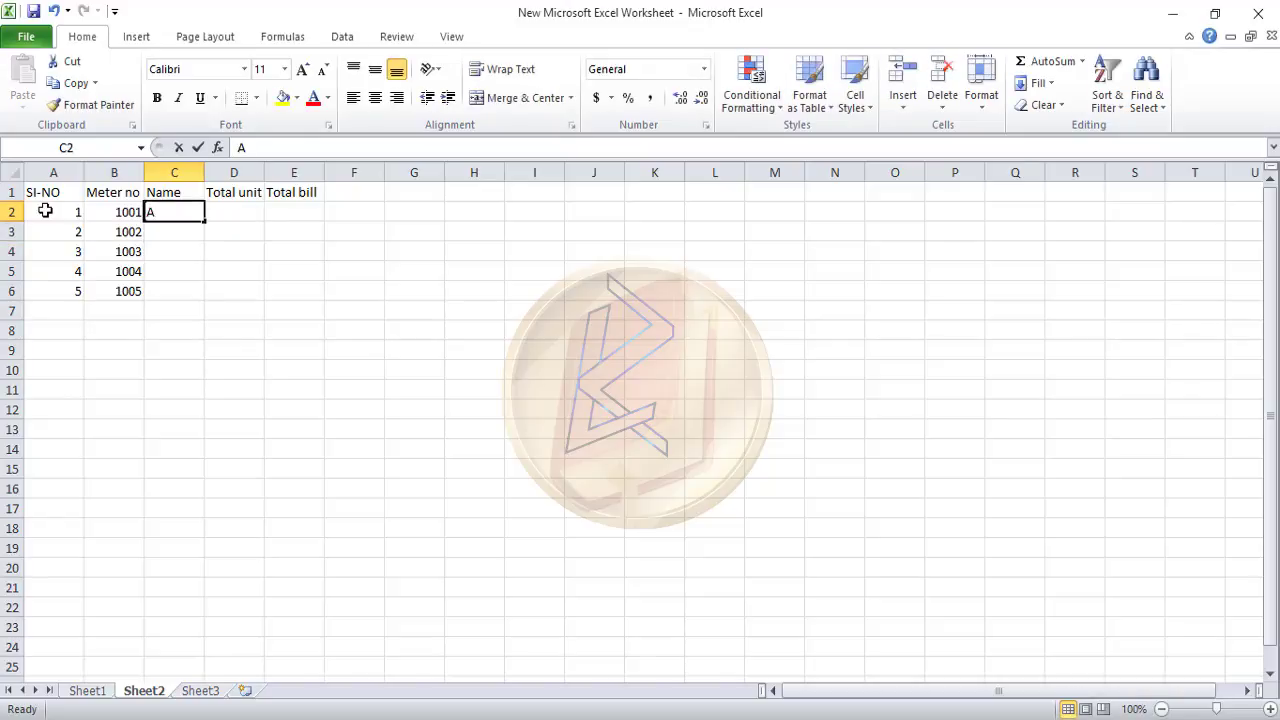
pyautogui.press('Return')
pyautogui.write('B')
pyautogui.press('Return')
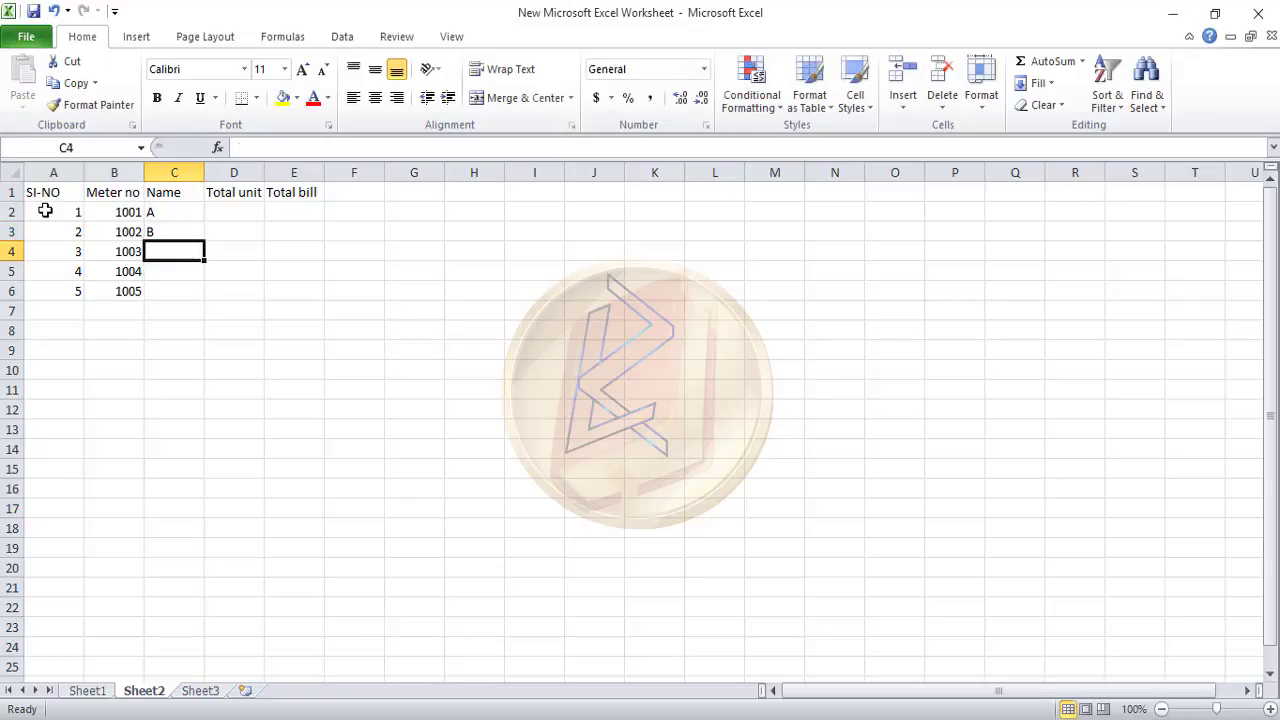
pyautogui.write('C')
pyautogui.press('Return')
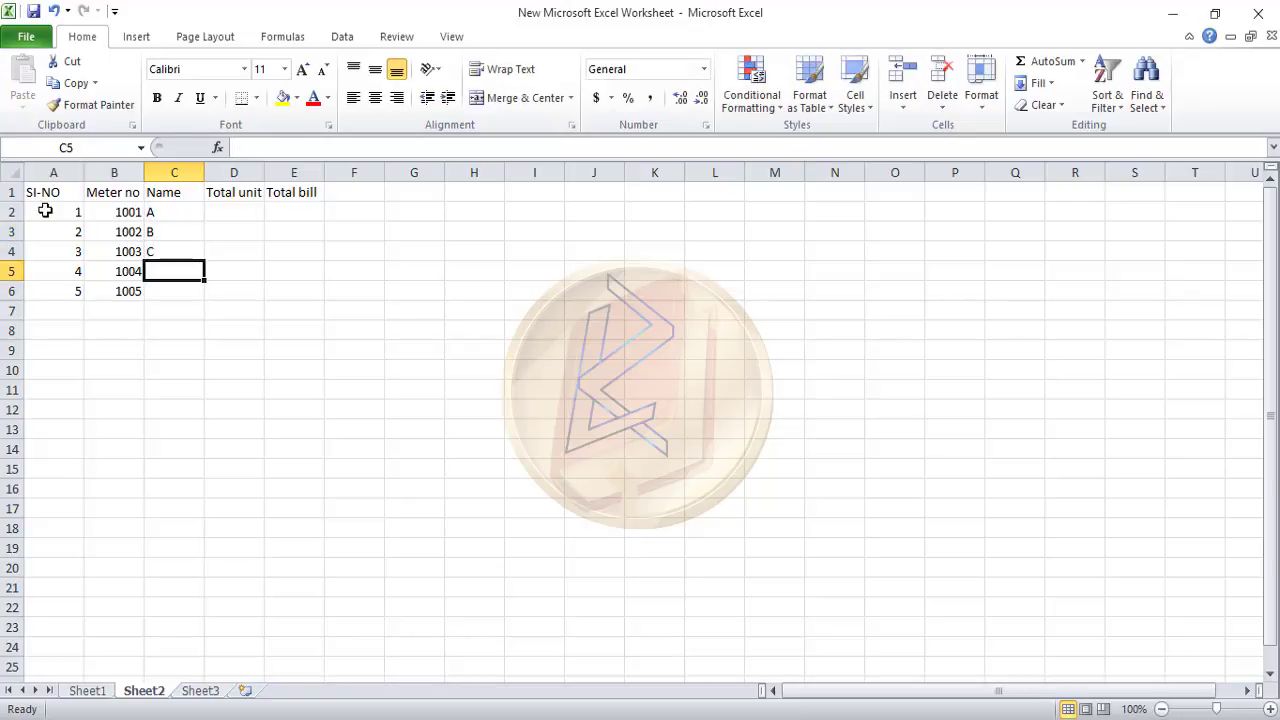
pyautogui.write('D')
pyautogui.press('Return')
pyautogui.write('E')
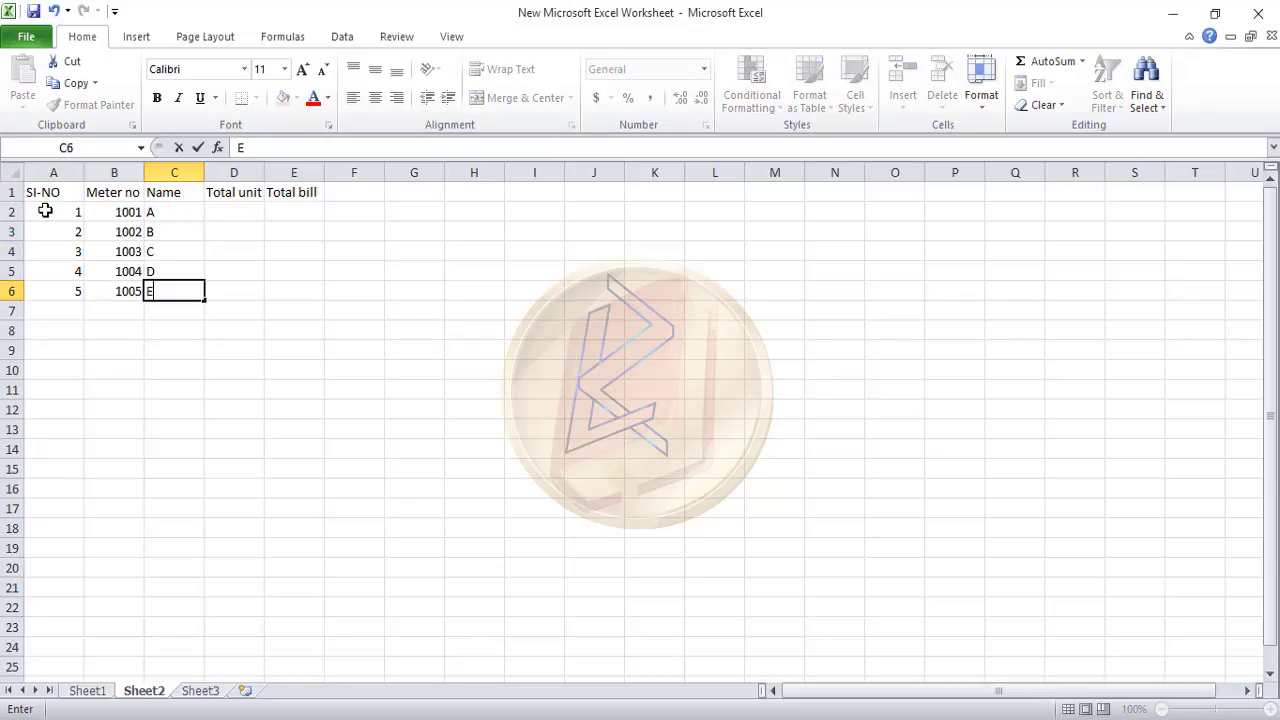
pyautogui.press('Return')
# Enter the total units 850, 350, 480, 290 and 100 in D2:D6 for the five rows
pyautogui.press('Up')
pyautogui.press('Up')
pyautogui.press('Up')
pyautogui.press('Up')
pyautogui.press('Up')
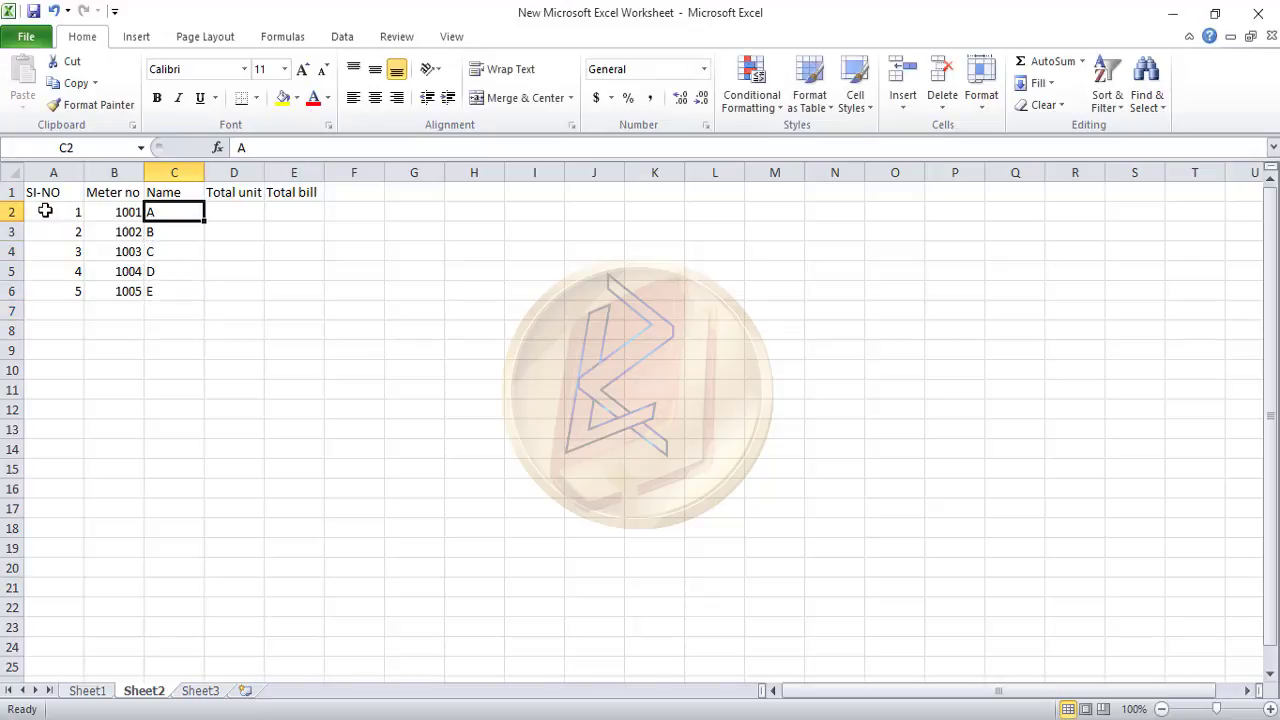
pyautogui.press('Right')
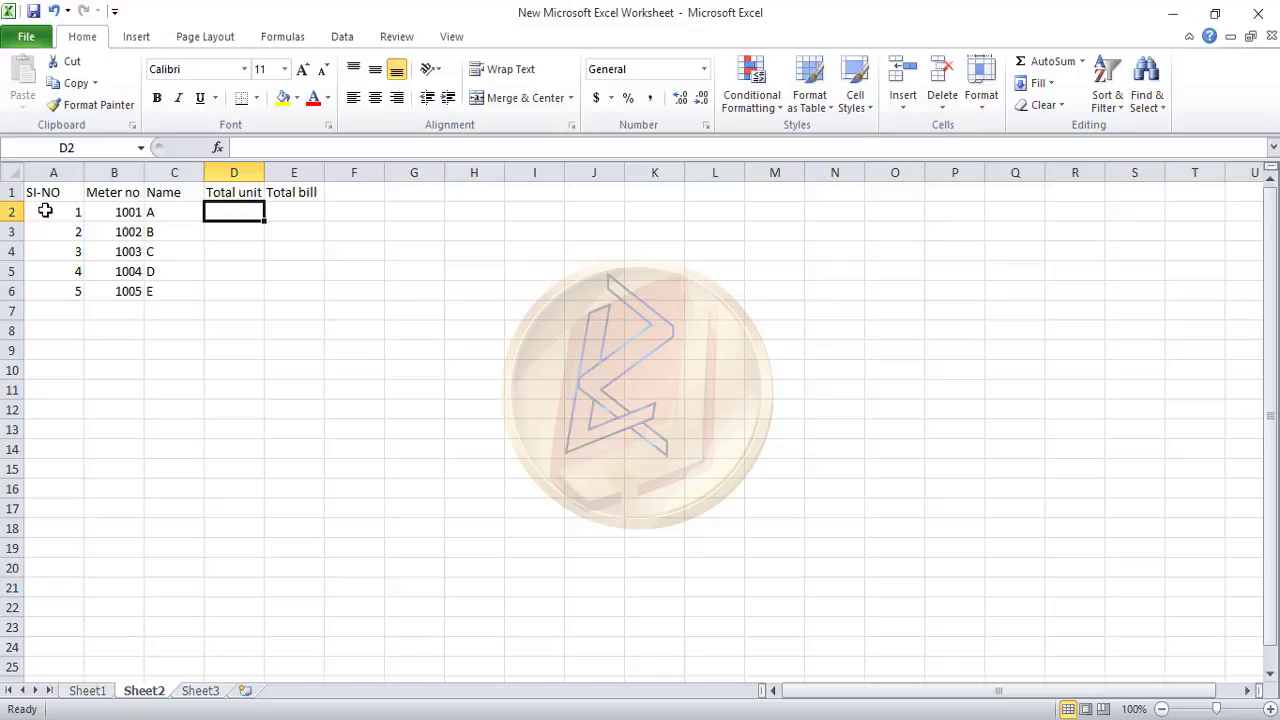
pyautogui.write('850')
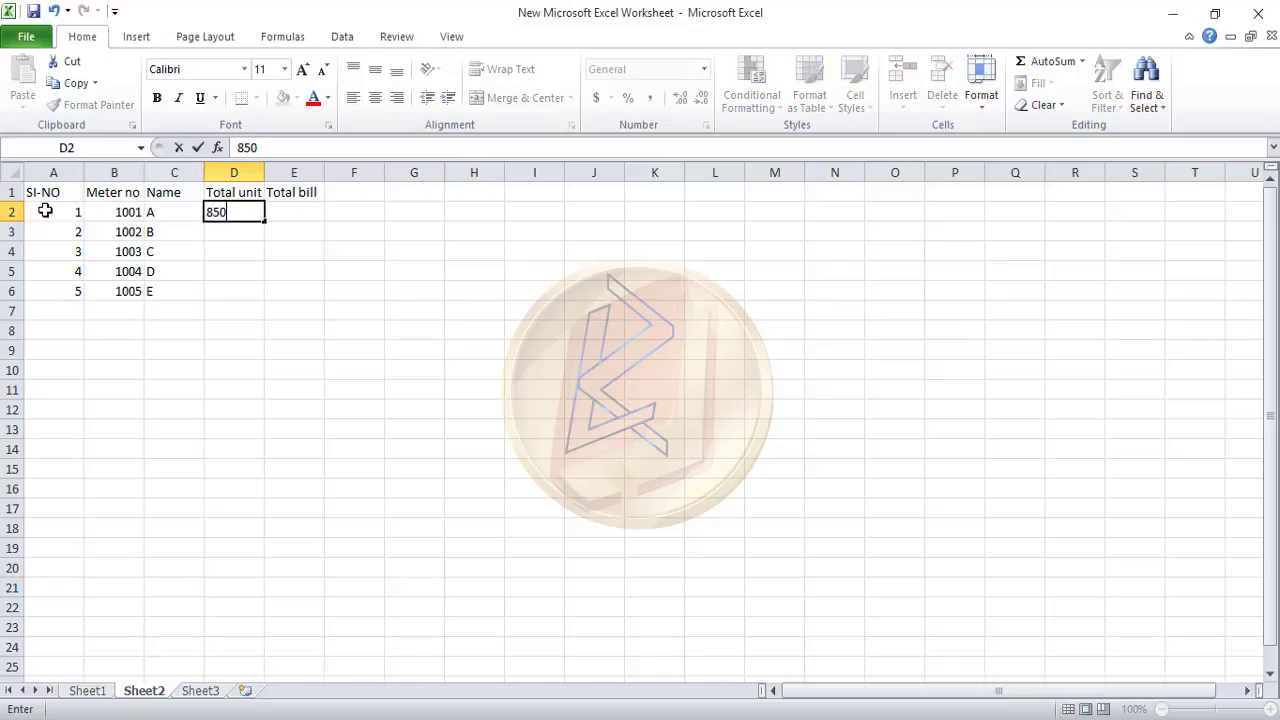
pyautogui.press('Return')
pyautogui.write('350')
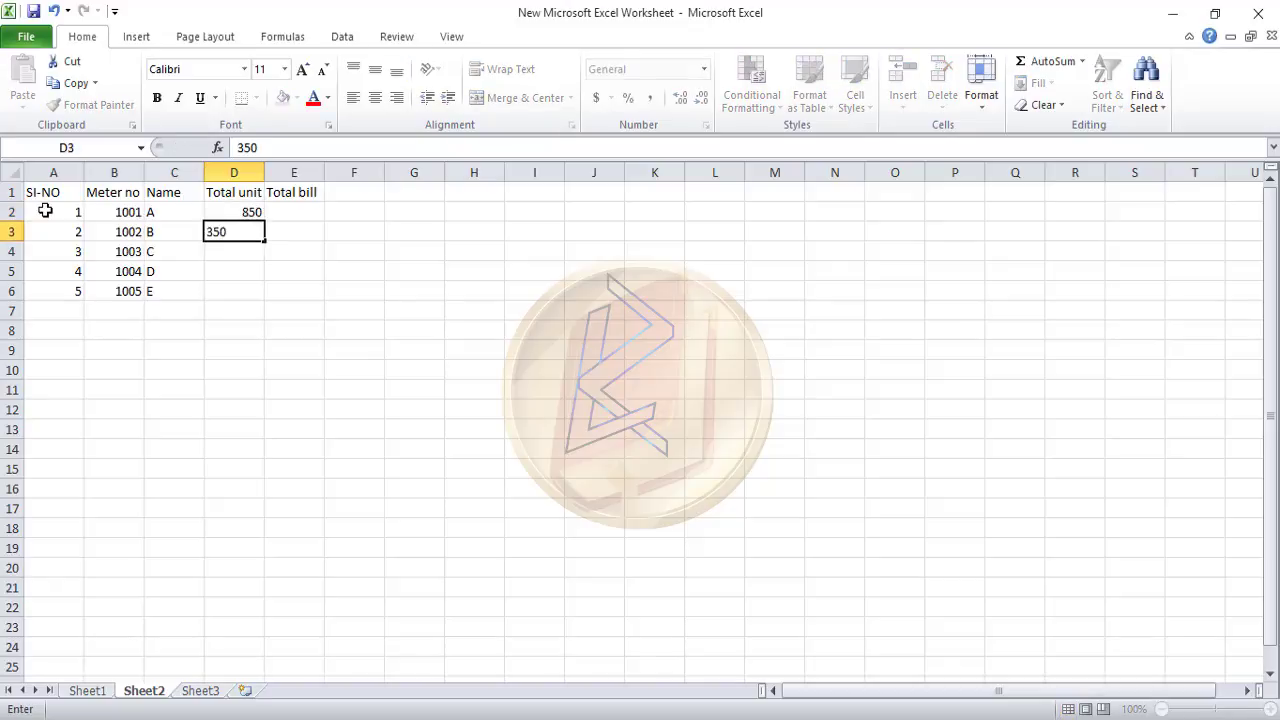
pyautogui.press('Return')
pyautogui.write('48')
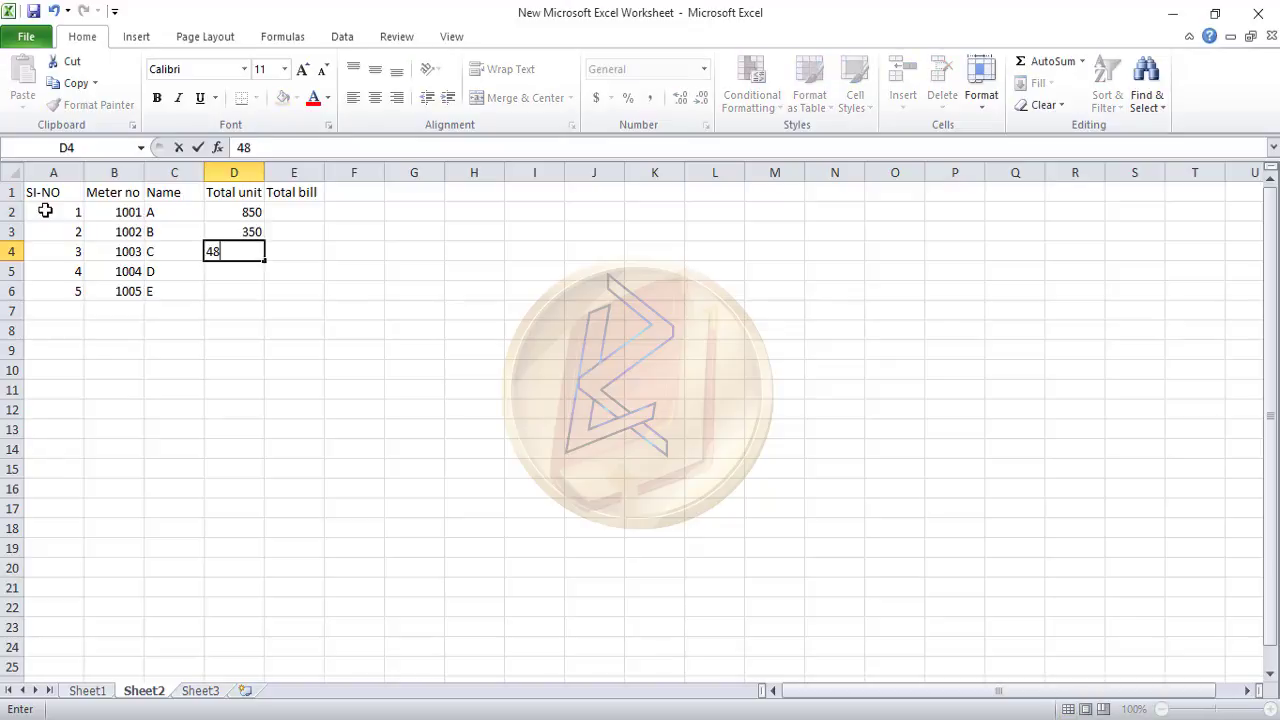
pyautogui.write('0')
pyautogui.press('Return')
pyautogui.write('290')
pyautogui.press('Return')
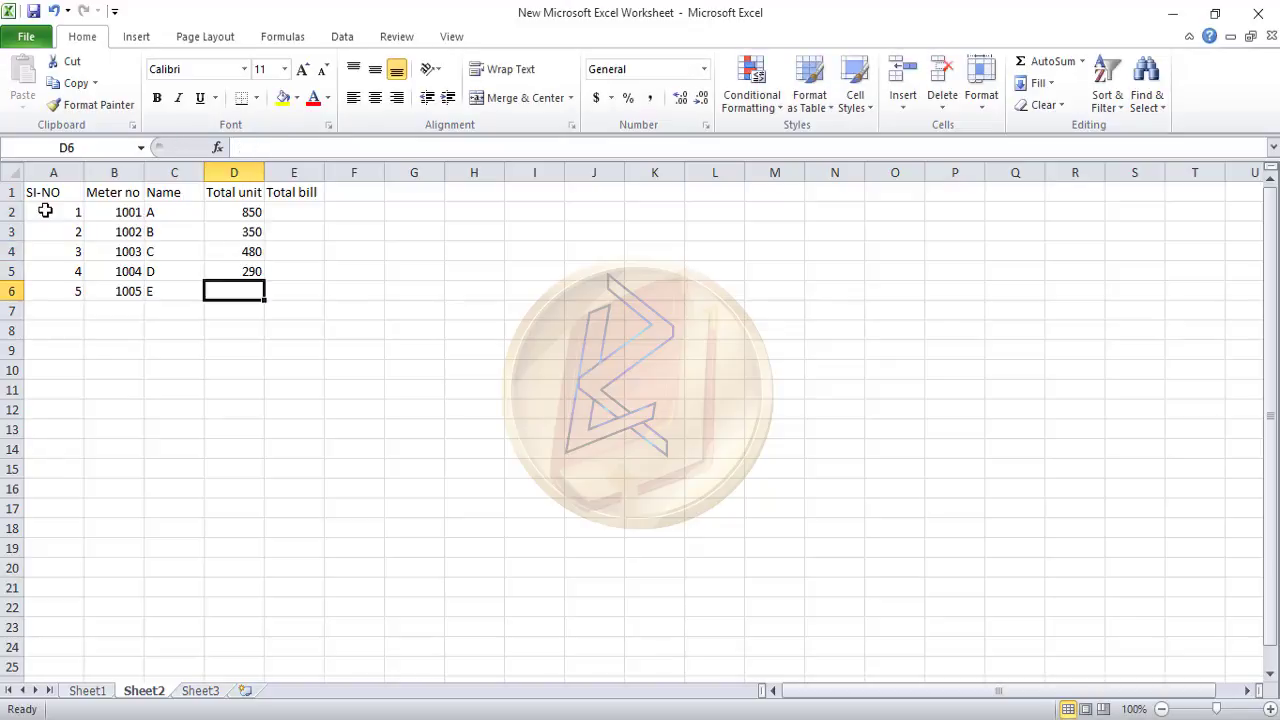
pyautogui.write('100')
pyautogui.press('Return')
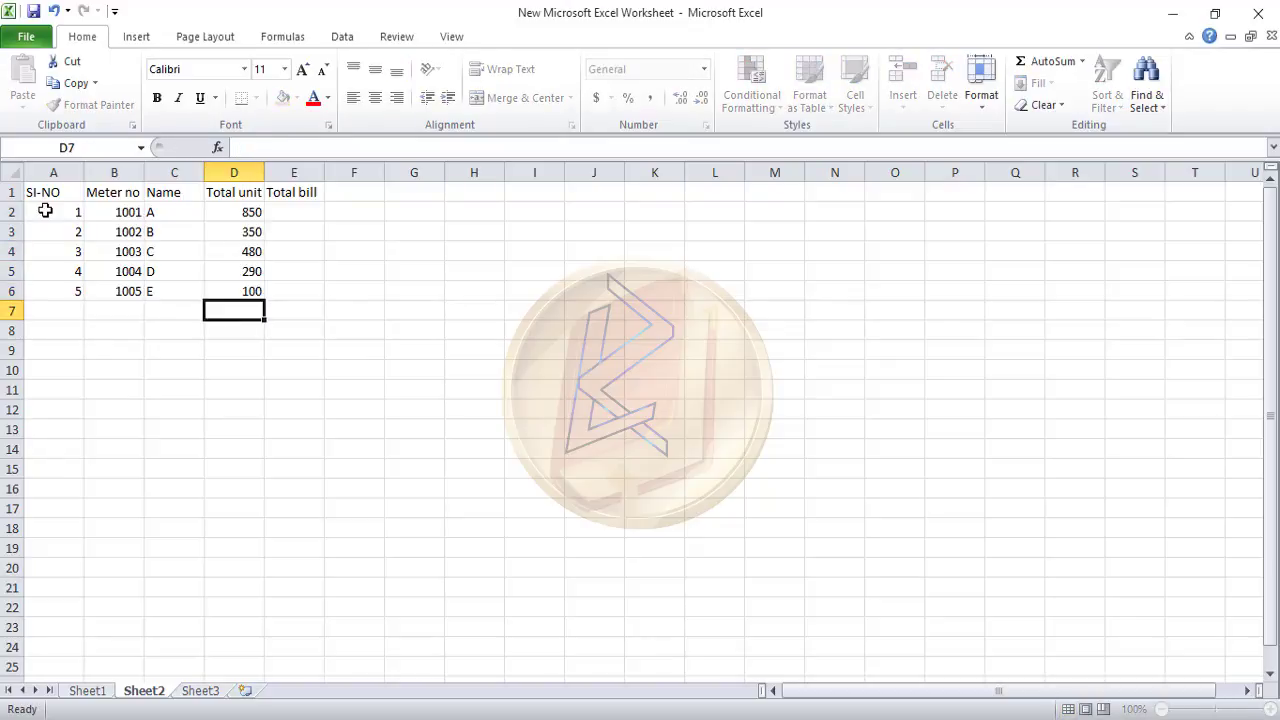
# Start a nested IF formula in E2, under Total bill, that charges D2*1.2 when D2<120
pyautogui.press('Up')
pyautogui.press('Up')
pyautogui.press('Up')
pyautogui.press('Up')
pyautogui.press('Up')
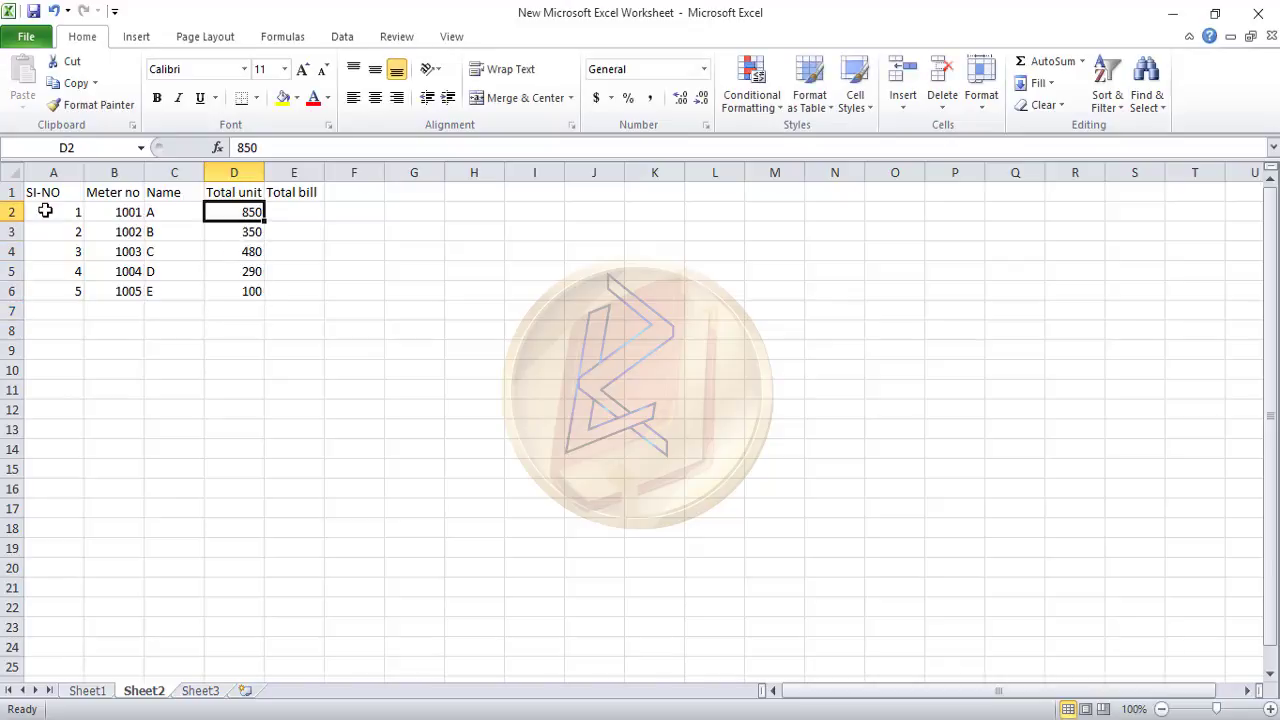
pyautogui.press('Right')
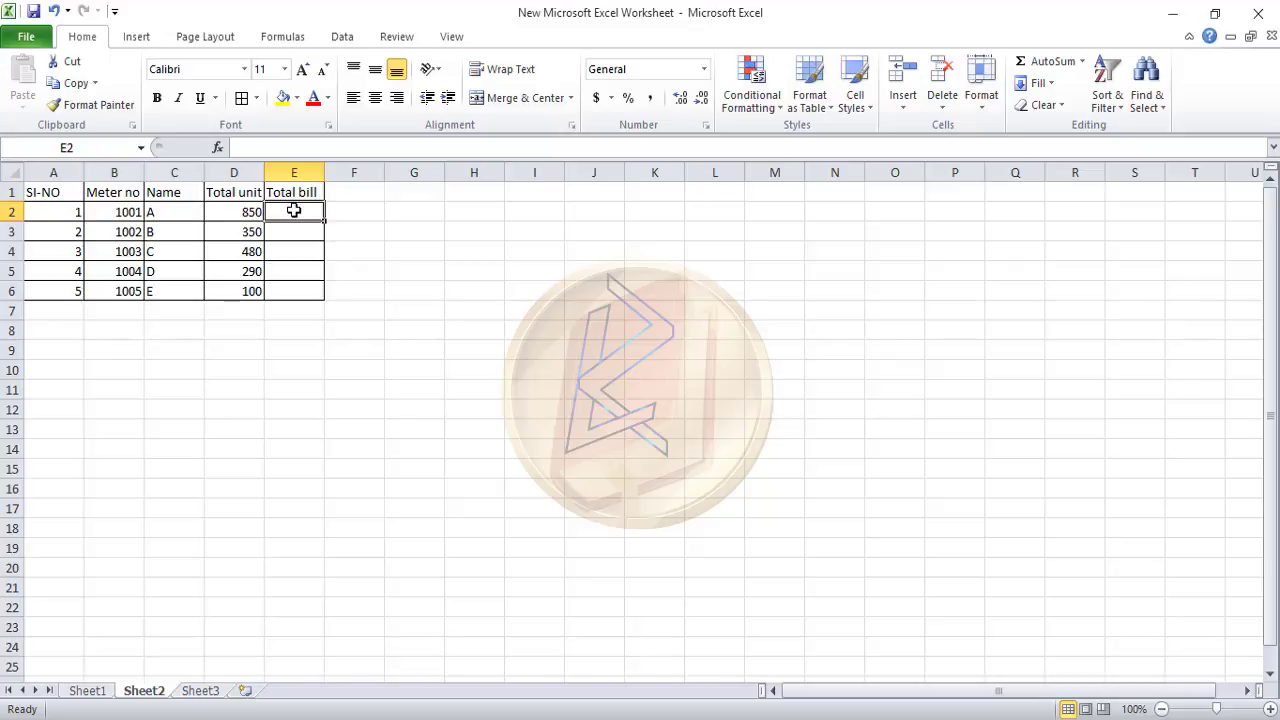
pyautogui.write('=')
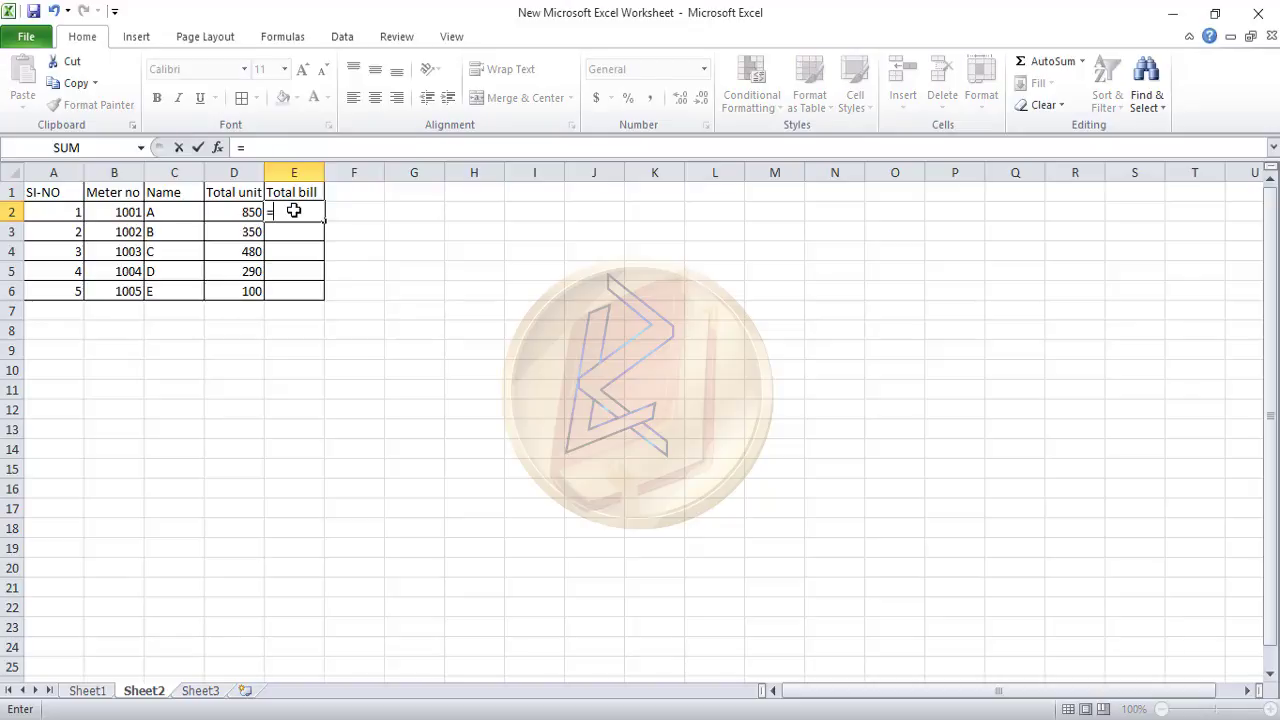
pyautogui.write('IF')
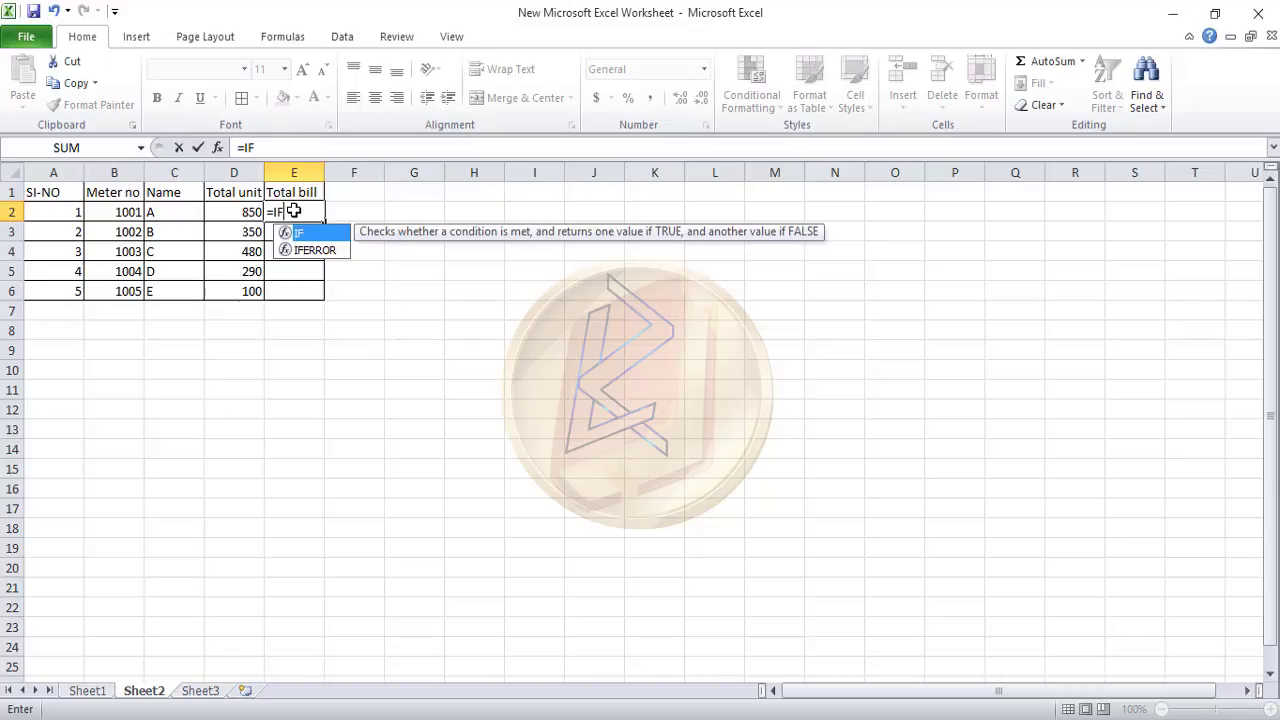
pyautogui.write('(')
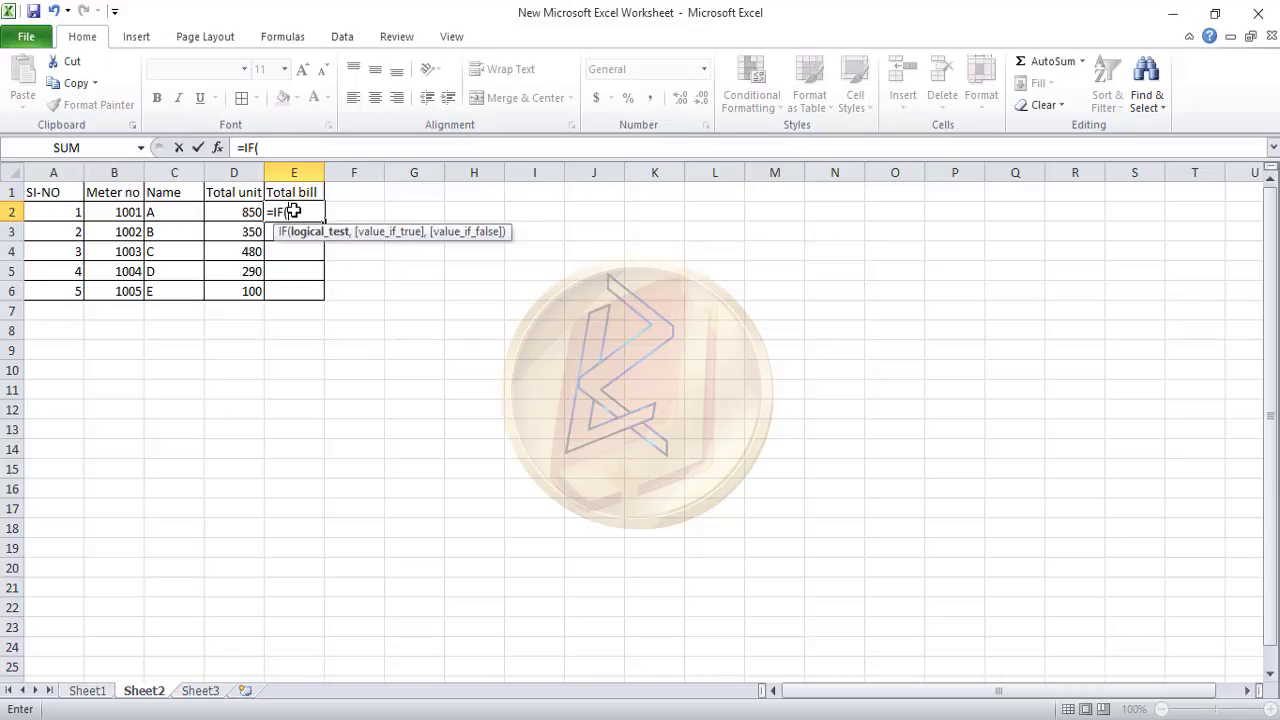
pyautogui.write('D2')
pyautogui.write('<123')
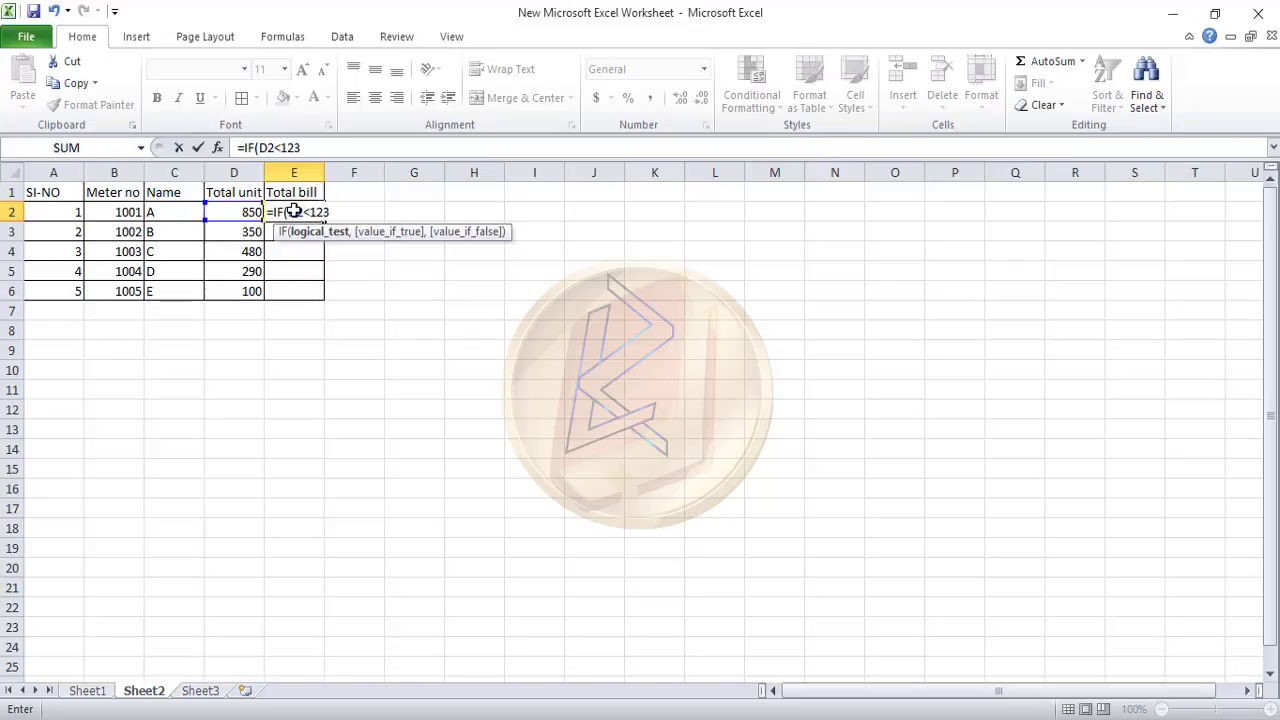
pyautogui.press('BackSpace')
pyautogui.write('0,')
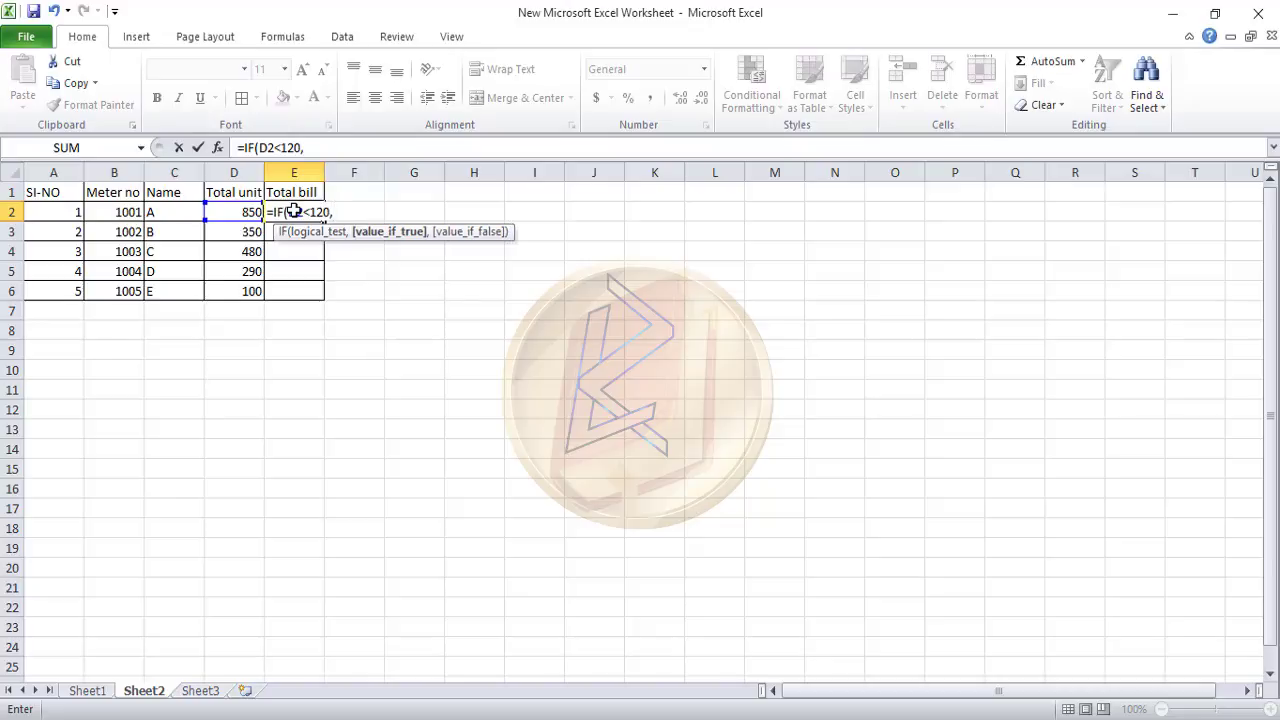
pyautogui.write('D2*1.2,IF')
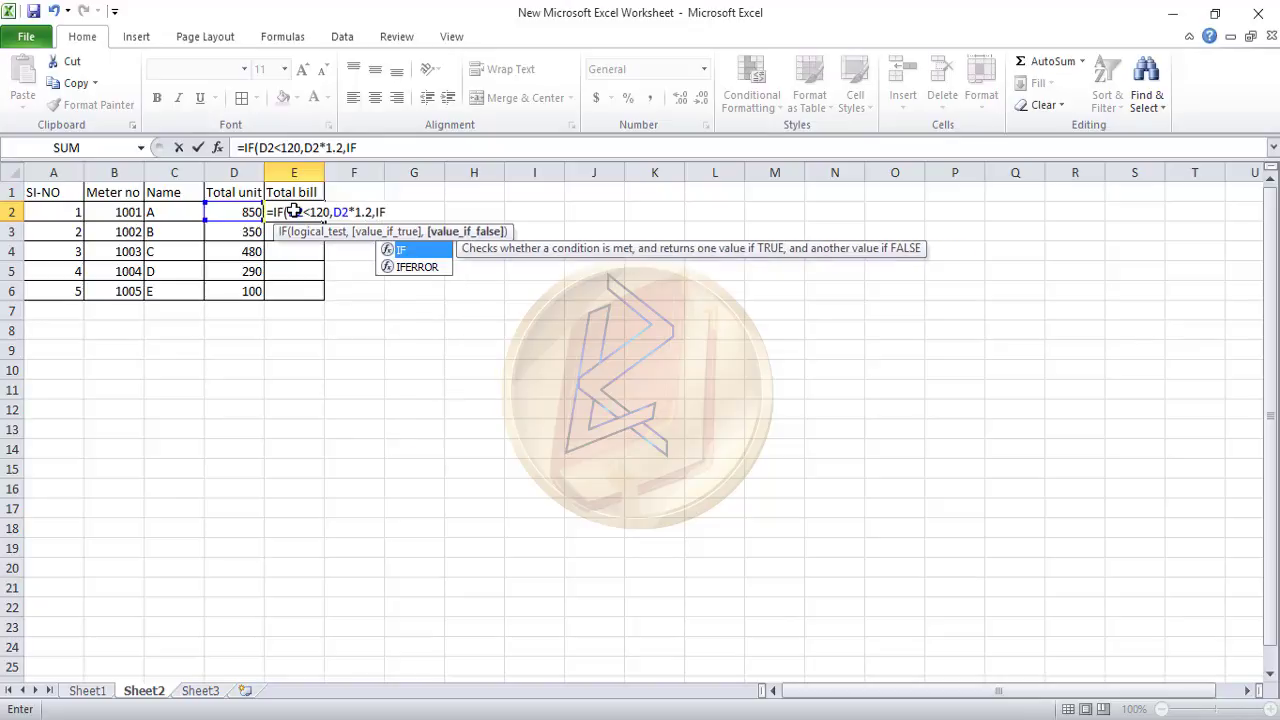
# Add a second IF tier to the E2 formula that charges D2*1.75 when D2<210
pyautogui.write('(')
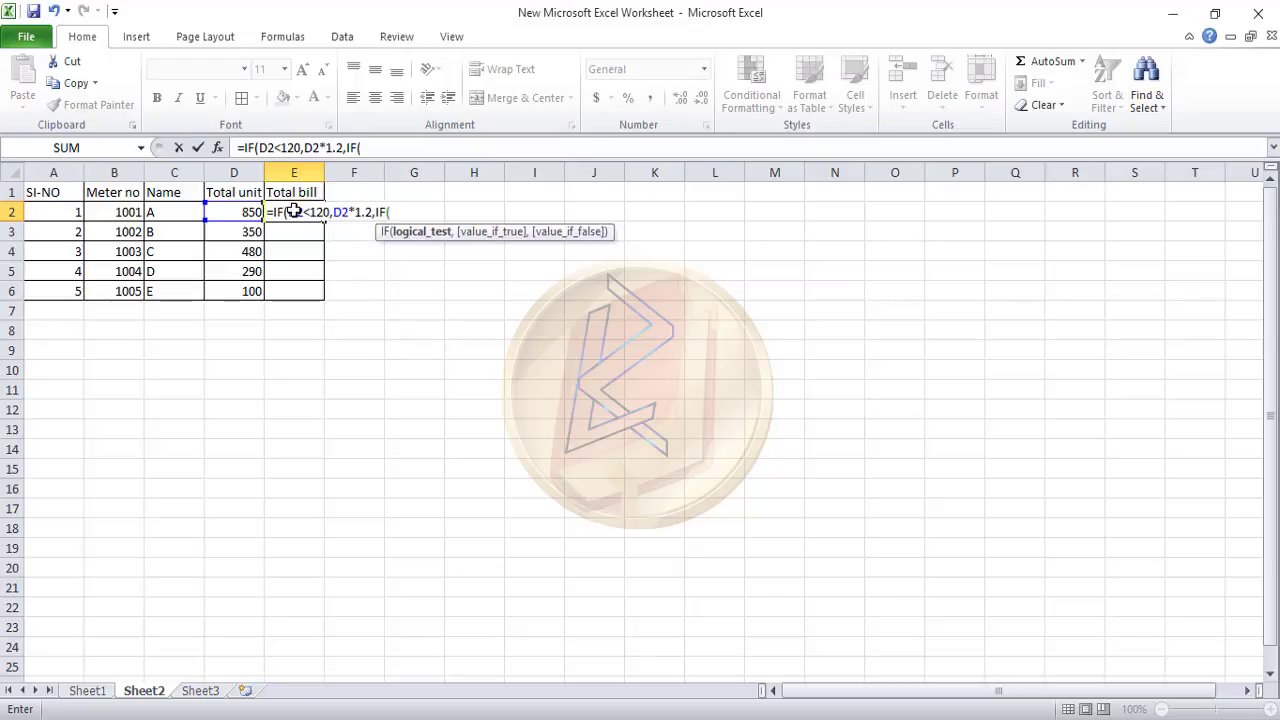
pyautogui.write('D2<210')
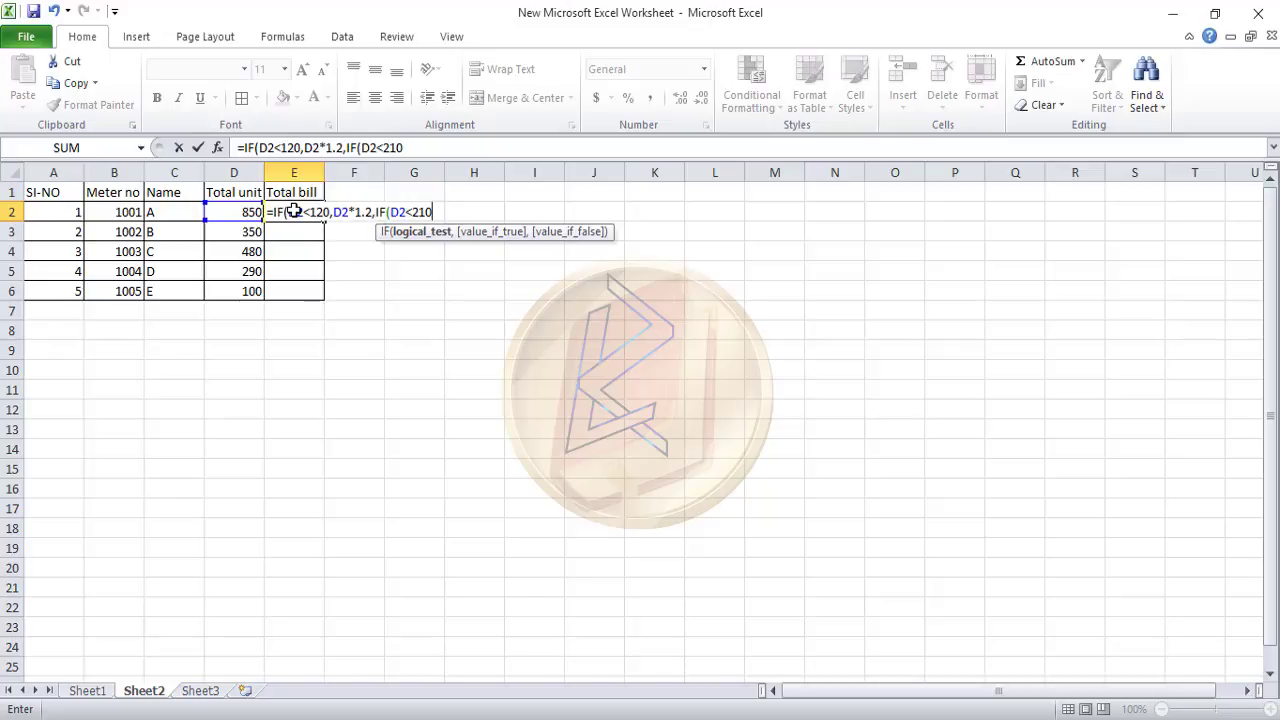
pyautogui.write(',')
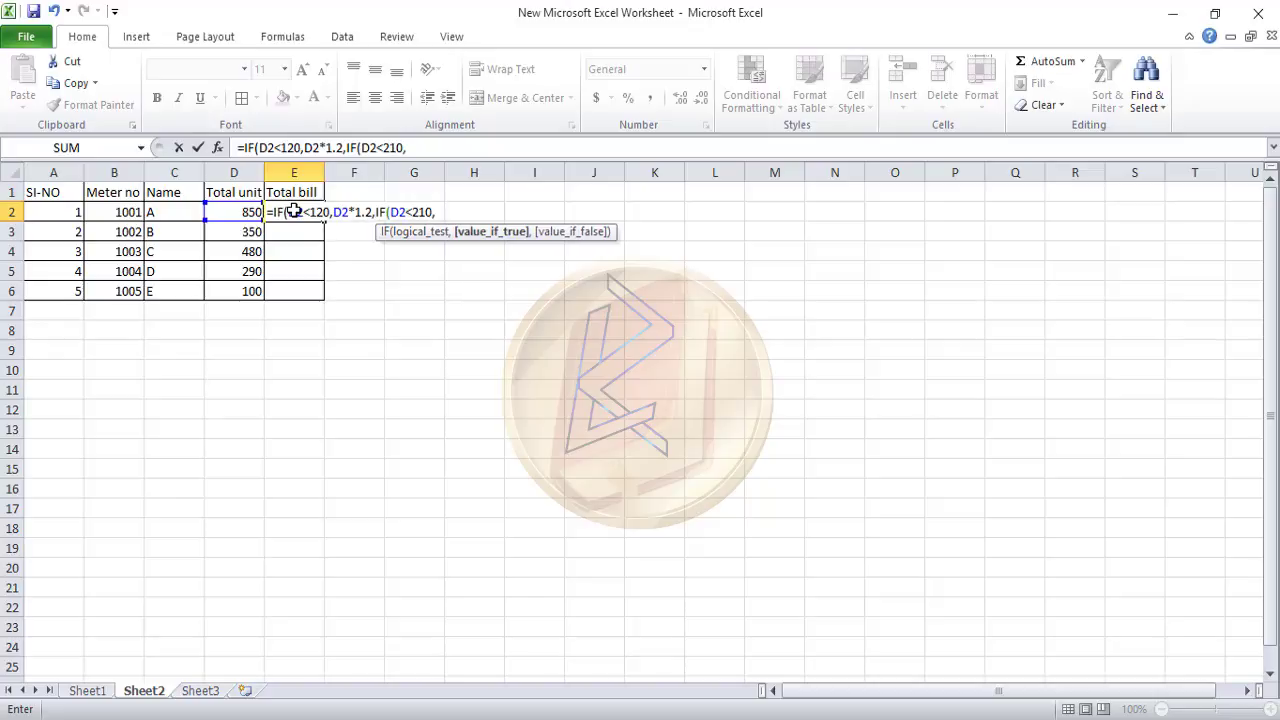
pyautogui.write('D2*1.75,')
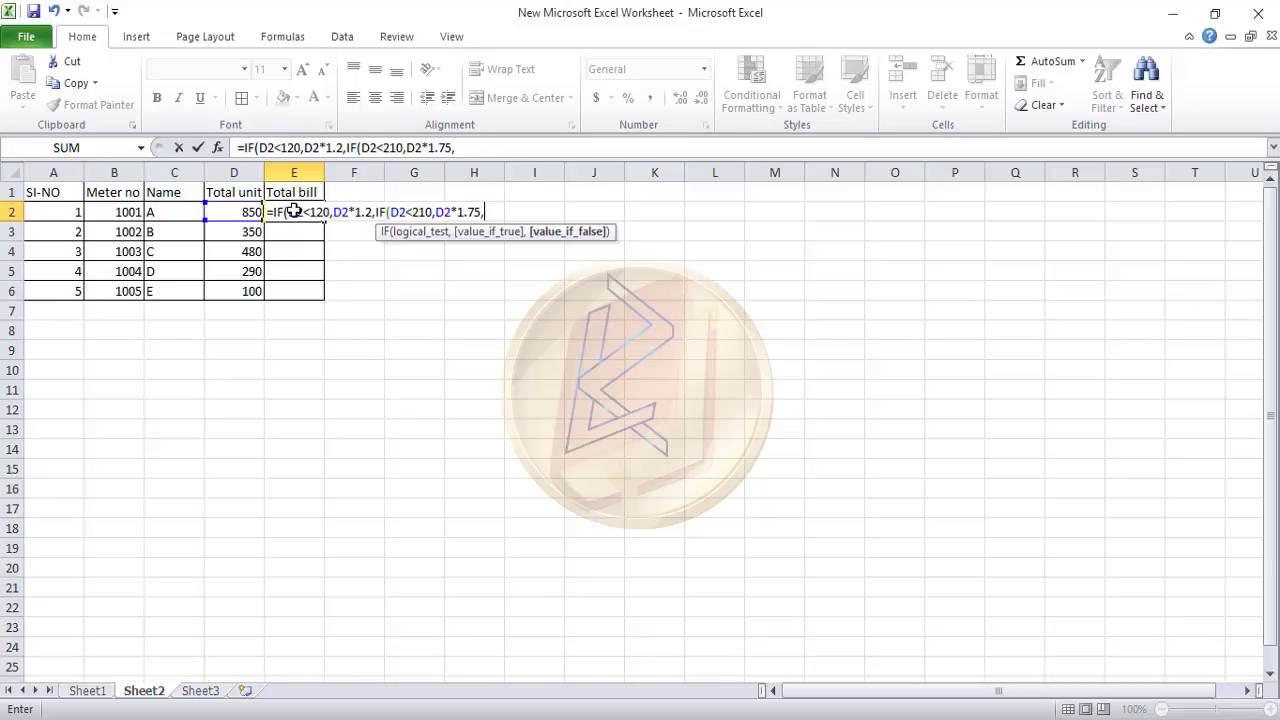
# Nest a third IF tier in the E2 formula that charges D2*2.1 when D2<350
pyautogui.write('IF')
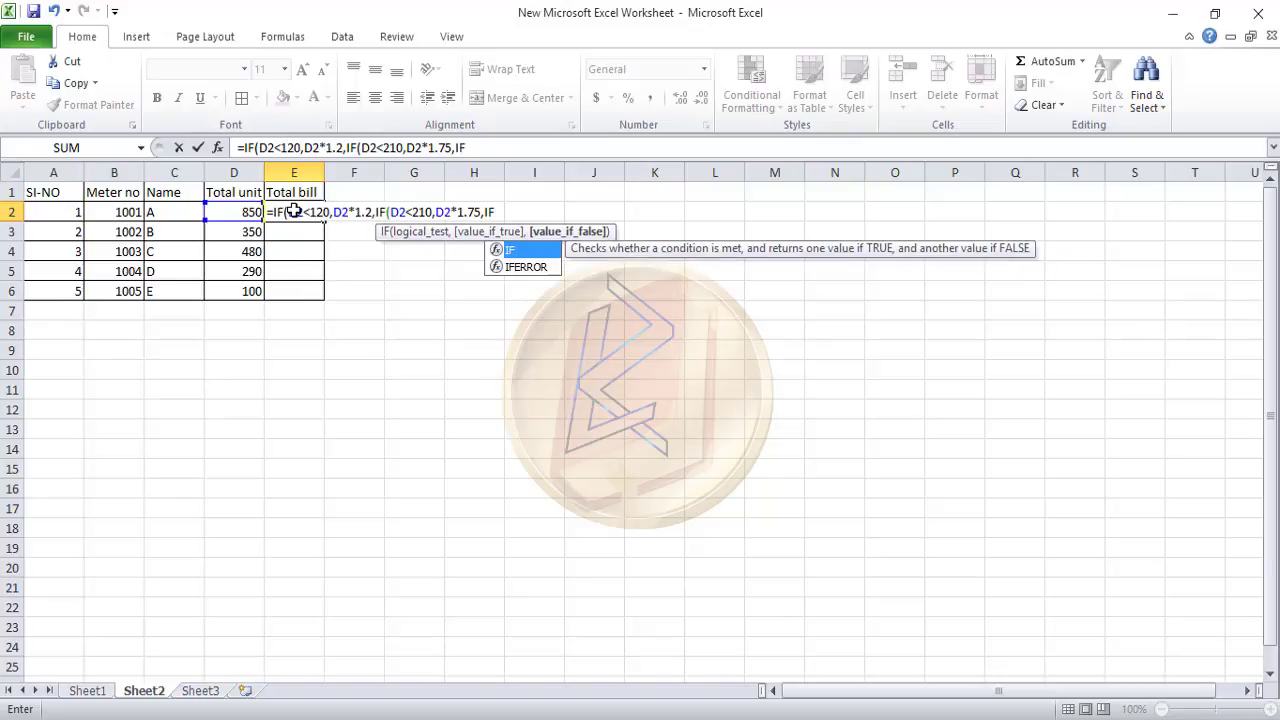
pyautogui.write('(')
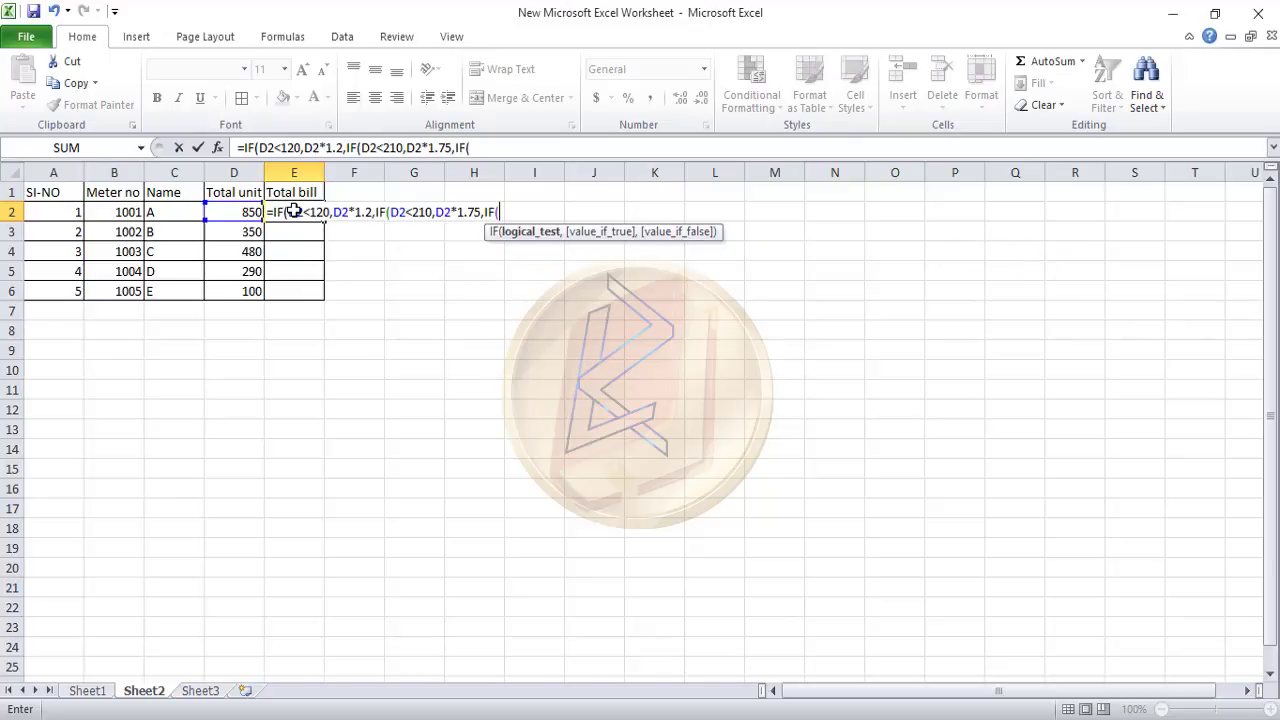
pyautogui.write('D2<350,')
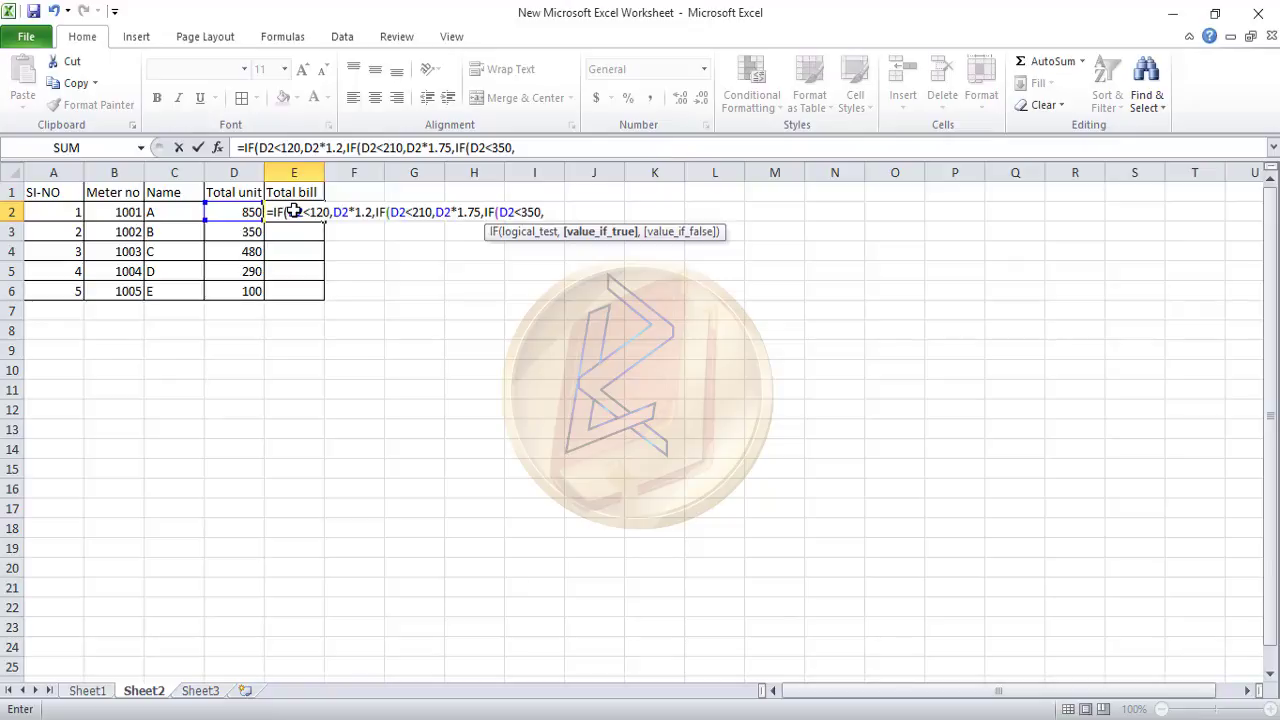
pyautogui.write('D2*')
pyautogui.write('2.')
pyautogui.press('BackSpace')
pyautogui.press('BackSpace')
pyautogui.write('*2.1,')
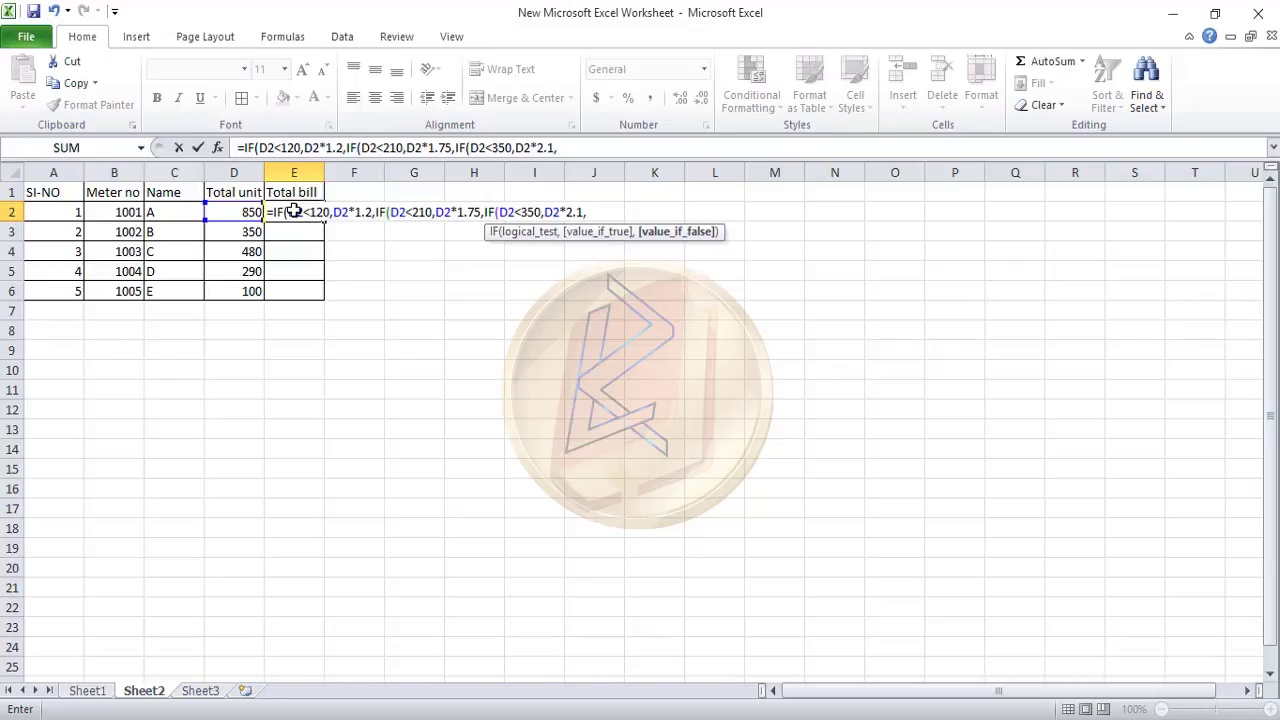
# Extend the E2 formula with a fourth IF tier that charges D2*2.7 when D2<500
pyautogui.write('IF')
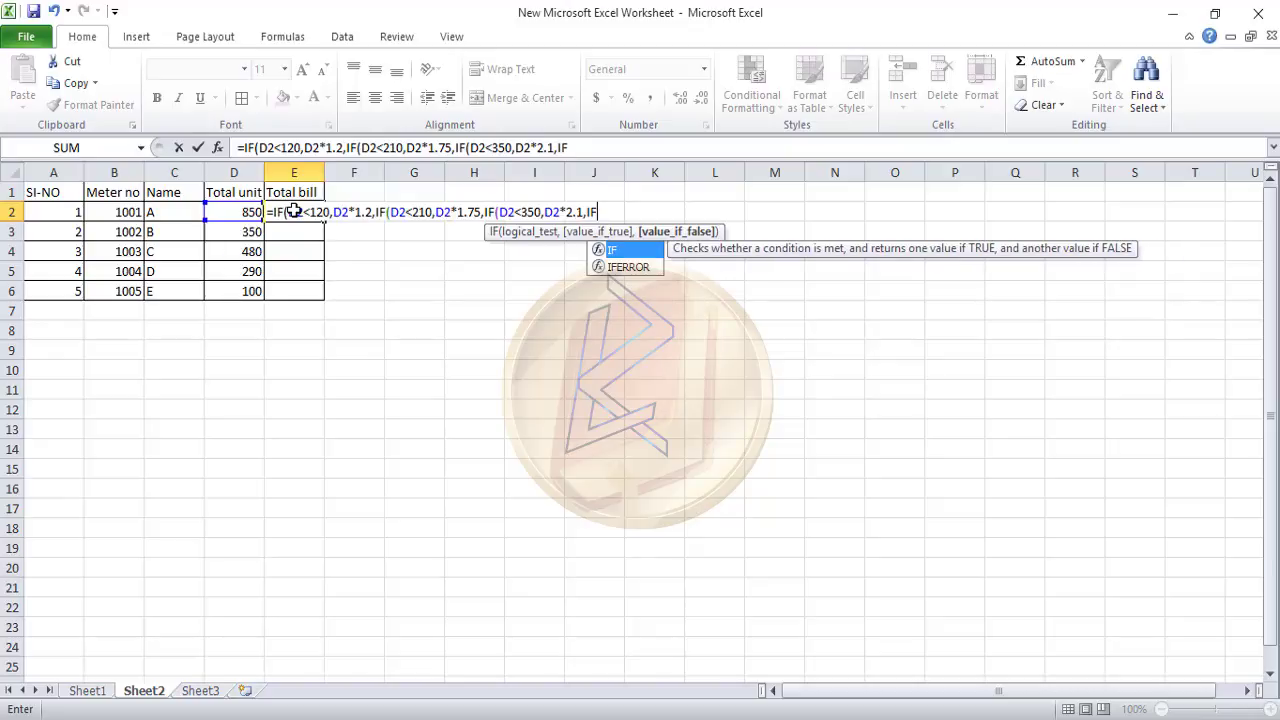
pyautogui.write('(D')
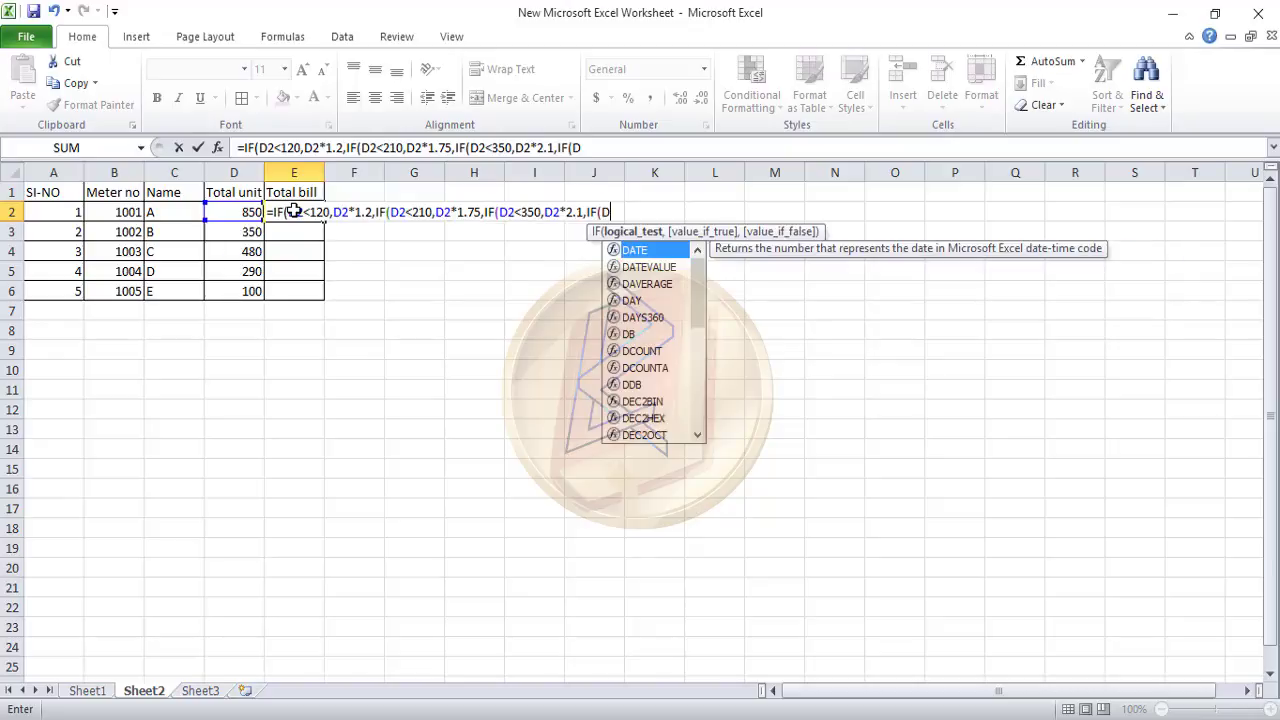
pyautogui.write('2')
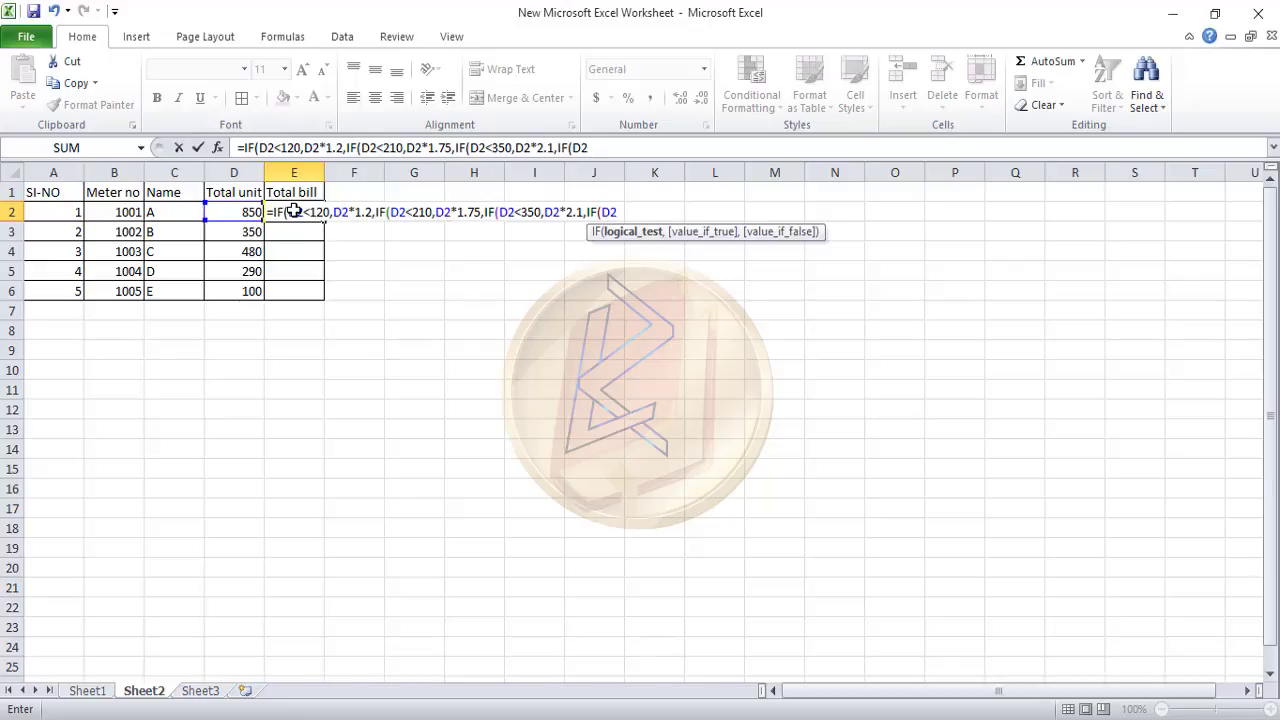
pyautogui.write('<500,')
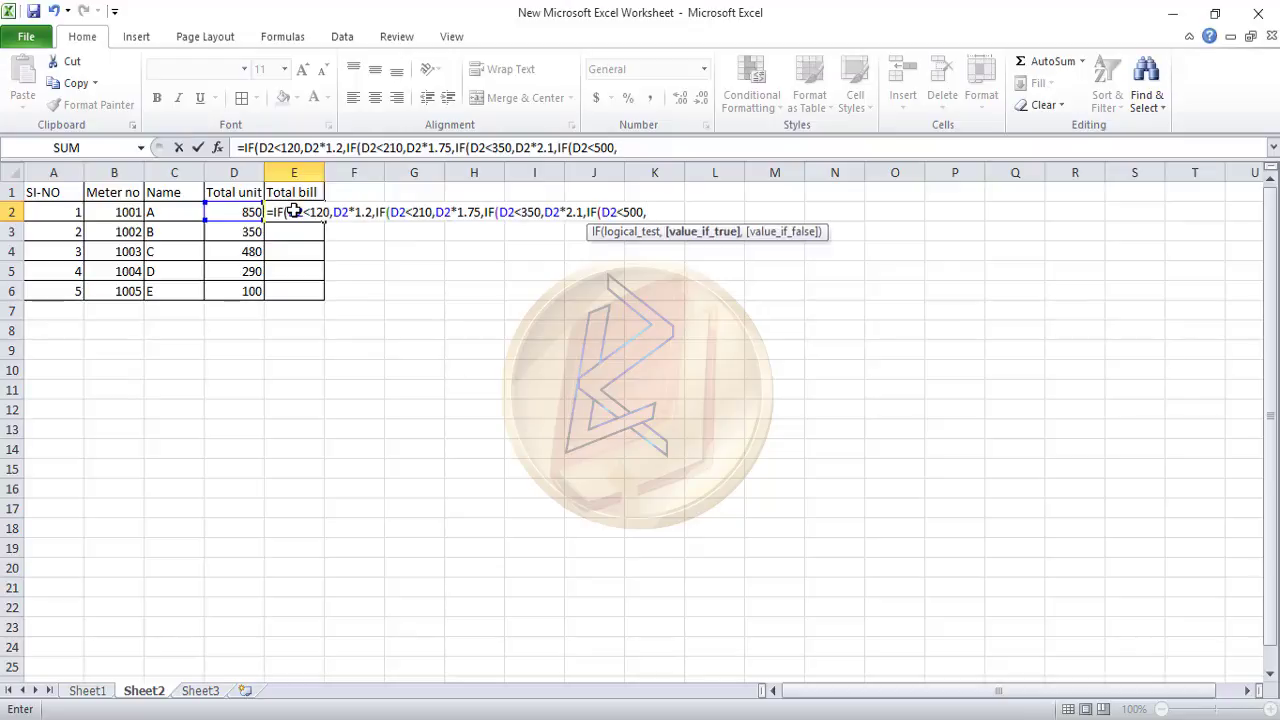
pyautogui.write('D2*2.7,IF')
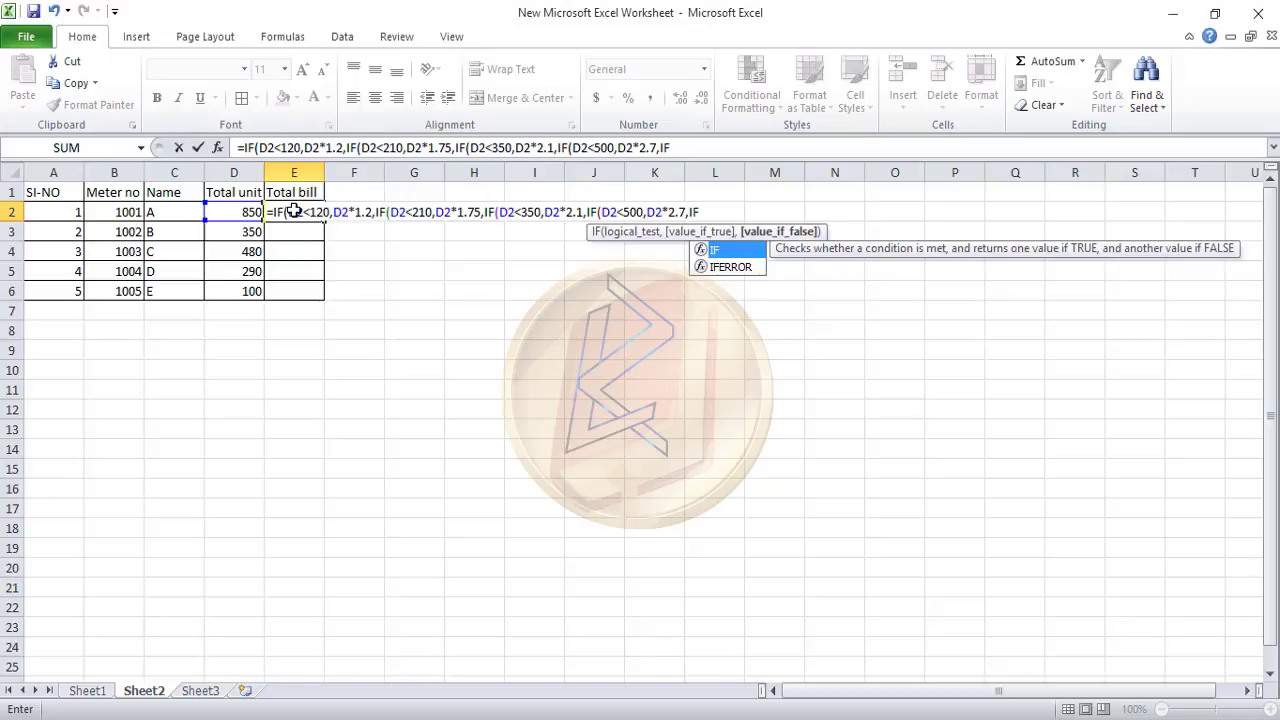
# Finish the E2 formula with a last IF tier charging D2*3.1 when D2>500, close all five brackets and enter it
pyautogui.write('(D')
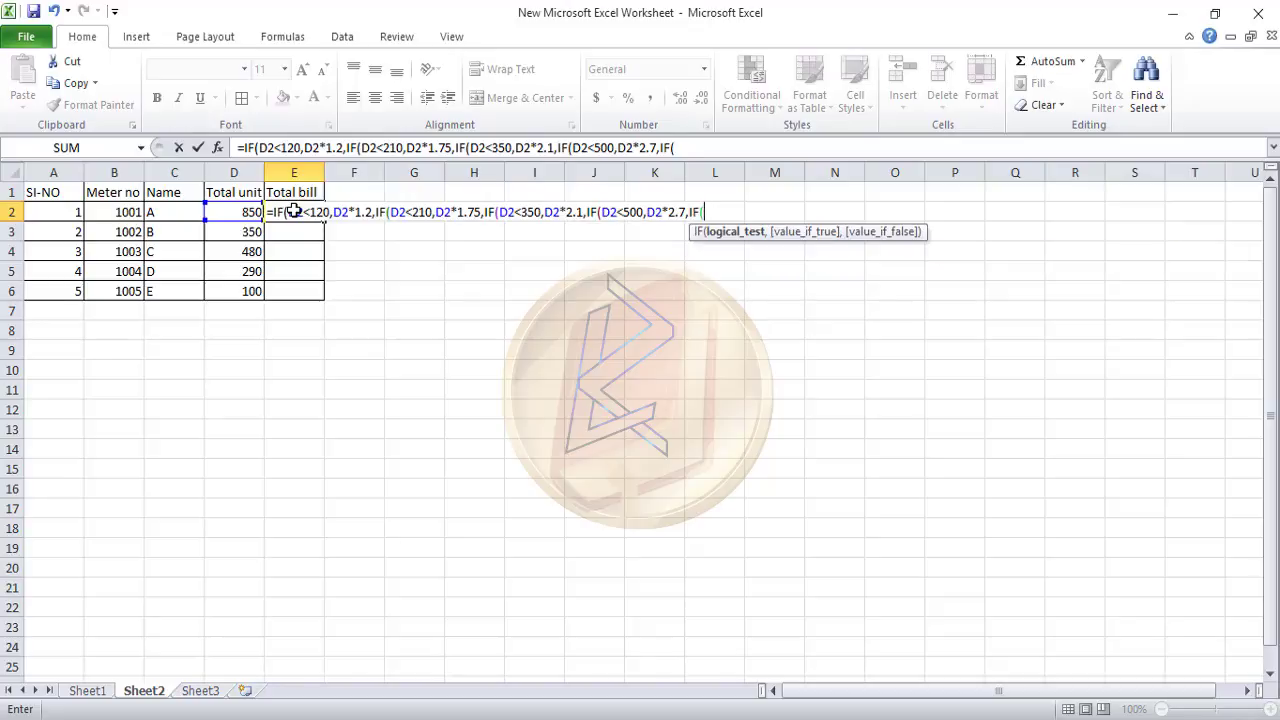
pyautogui.write('2>500')
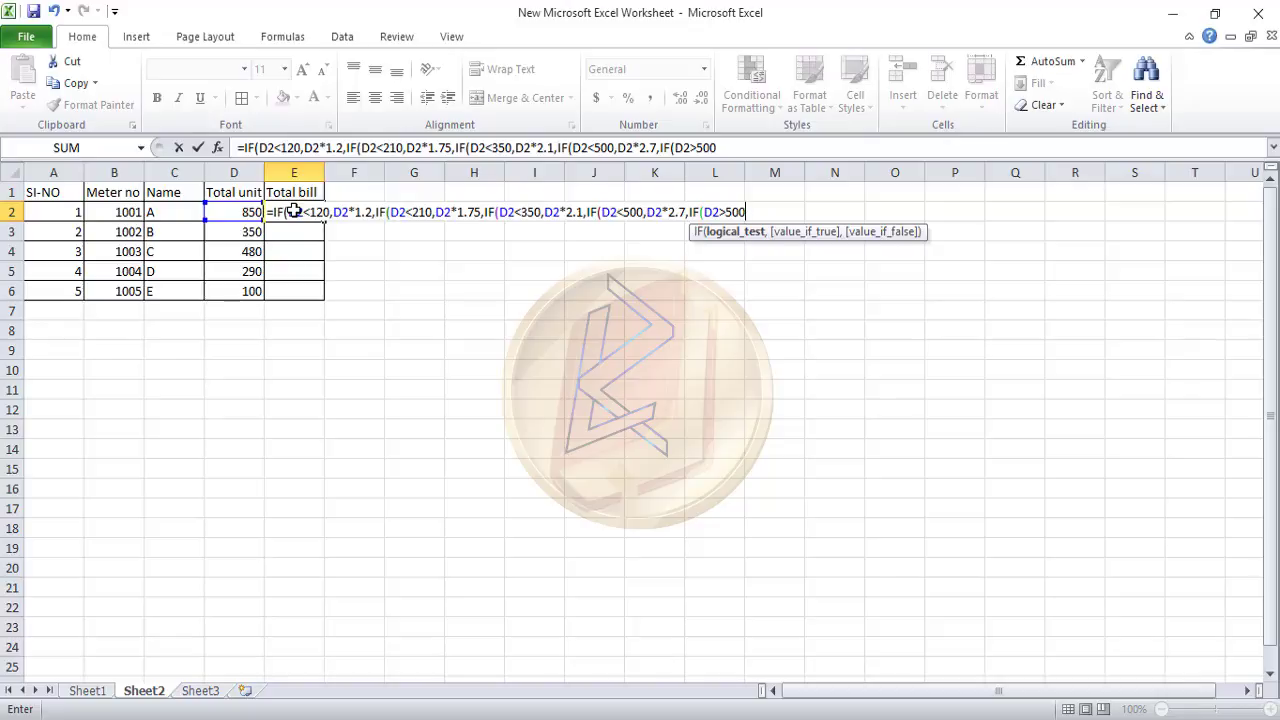
pyautogui.write(',D2')
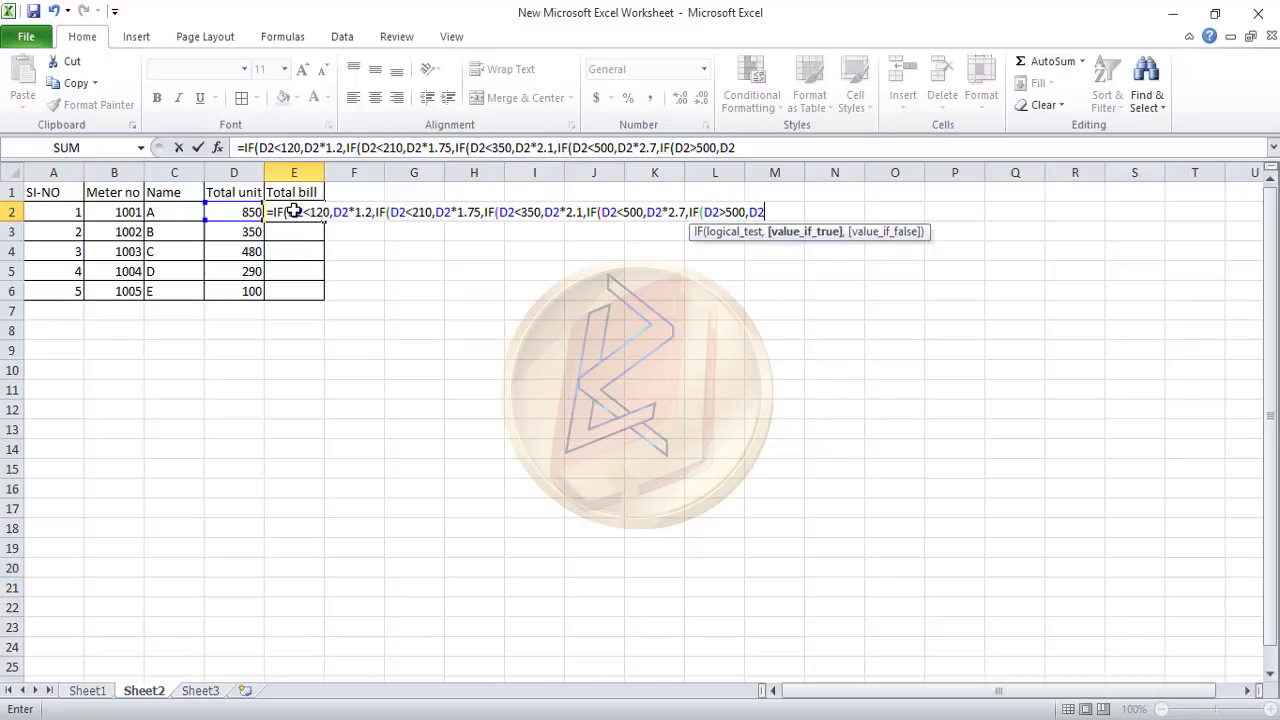
pyautogui.write('*3.1')
pyautogui.write('))')
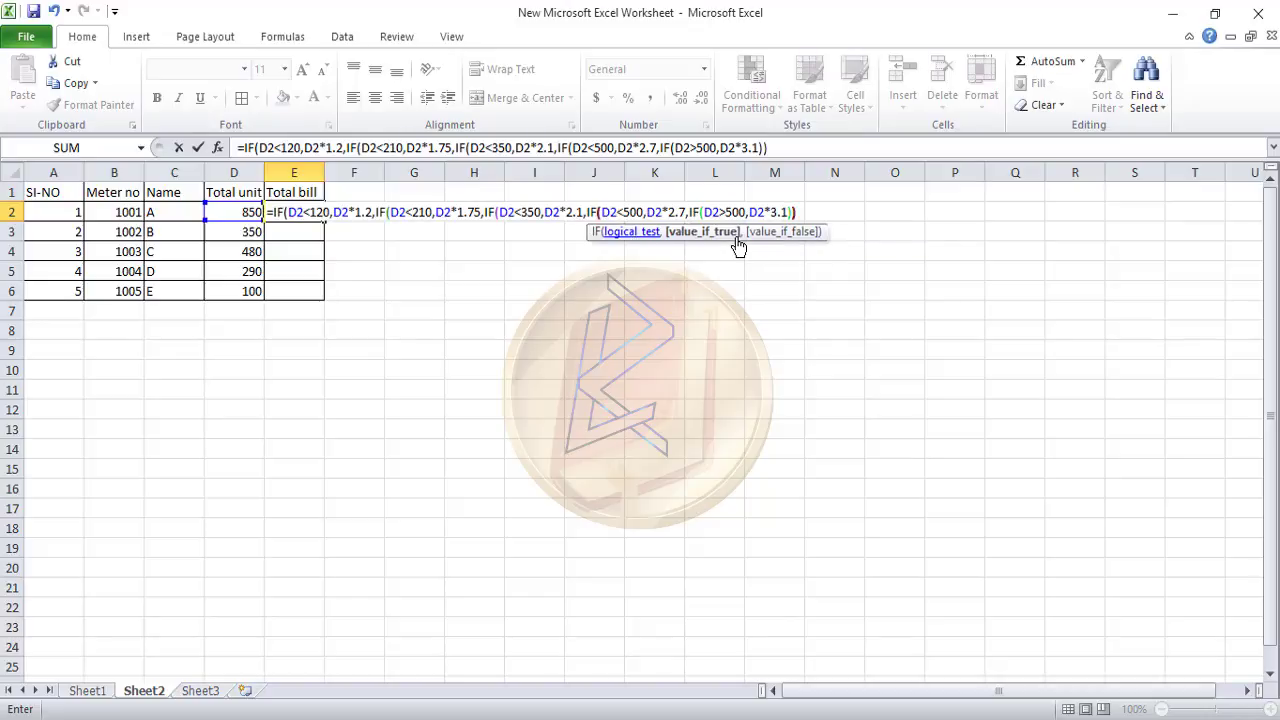
pyautogui.write(')))')
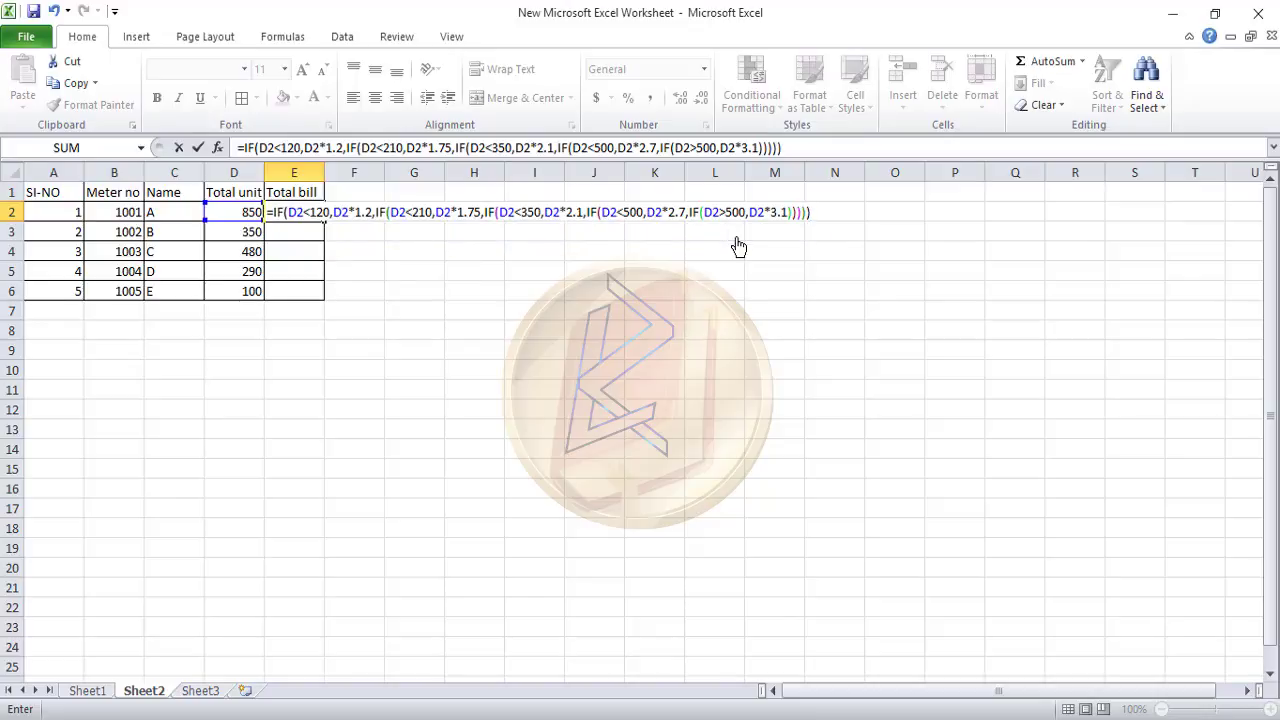
pyautogui.press('Return')
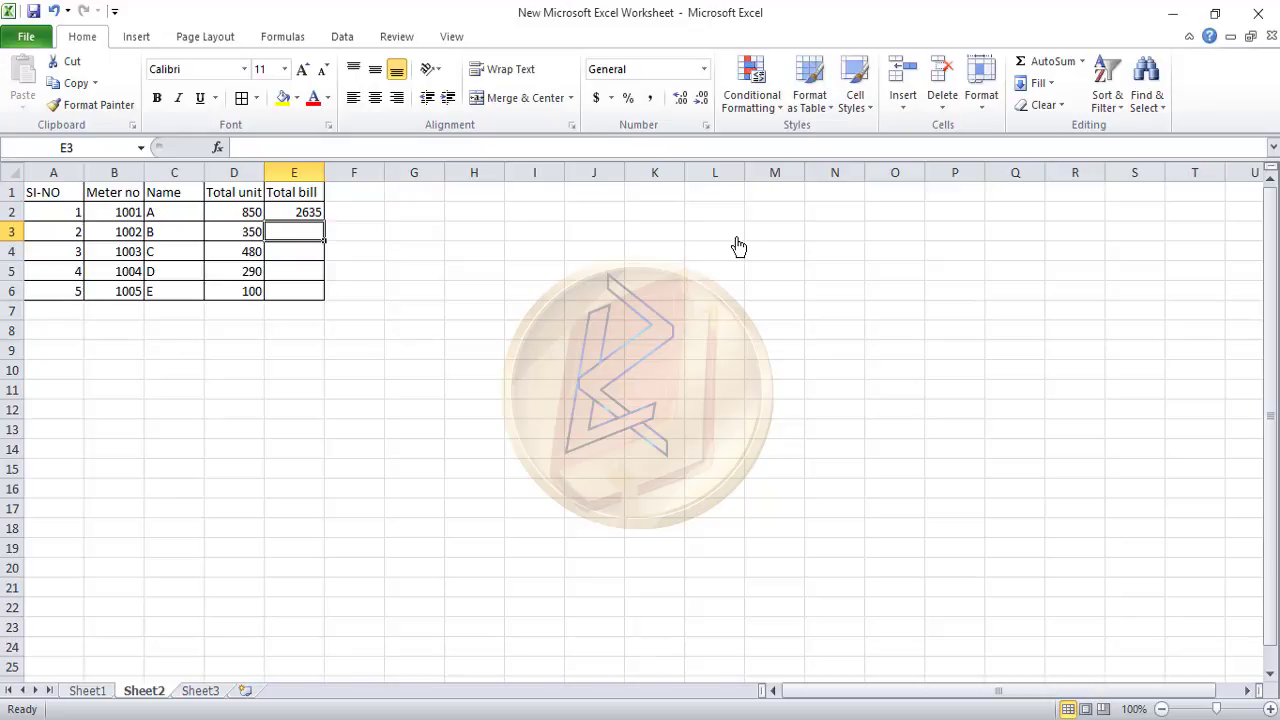
# Fill the Total bill formula from E2 down through E6 and reselect E2
pyautogui.click(295, 213)
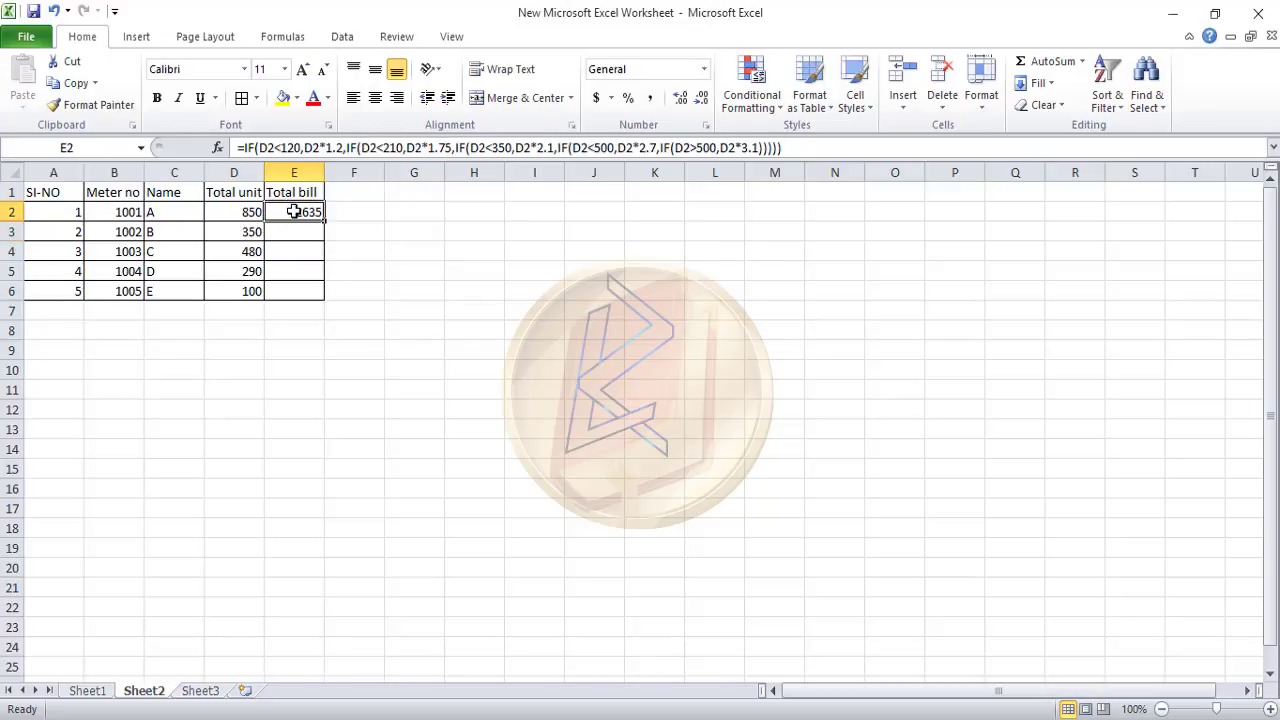
pyautogui.moveTo(324, 224); pyautogui.dragTo(330, 305)
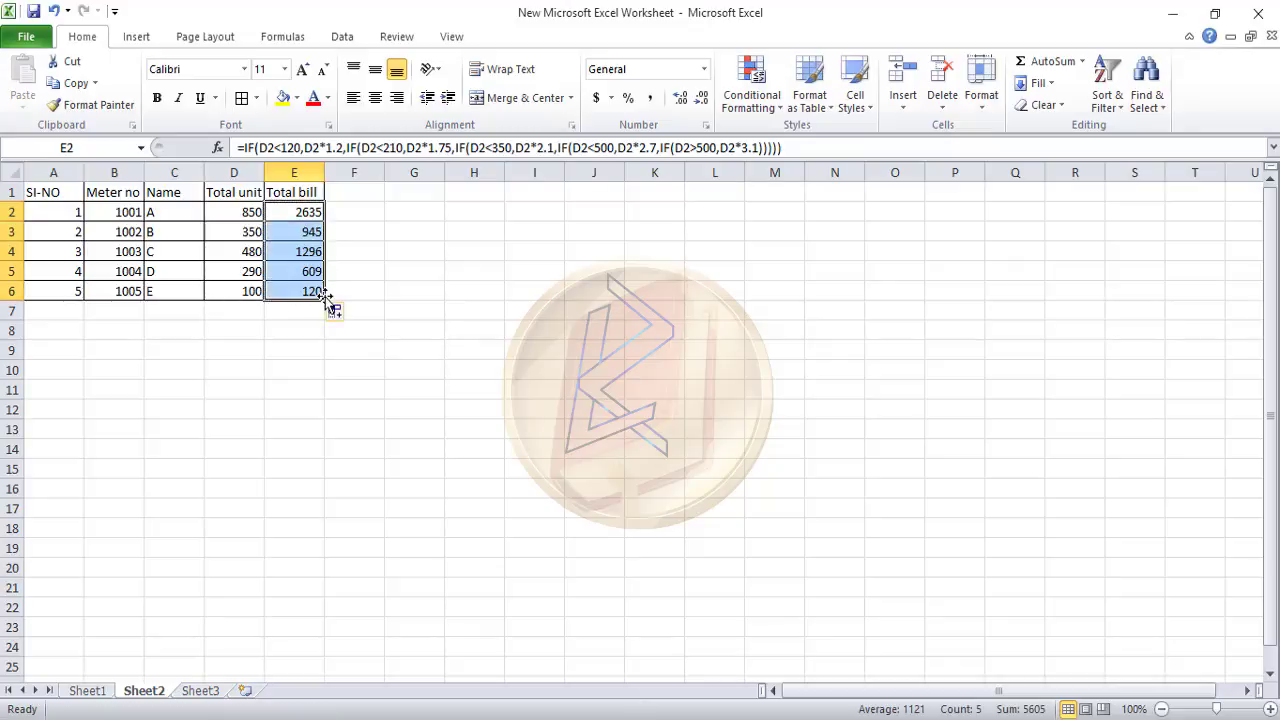
pyautogui.click(284, 210)
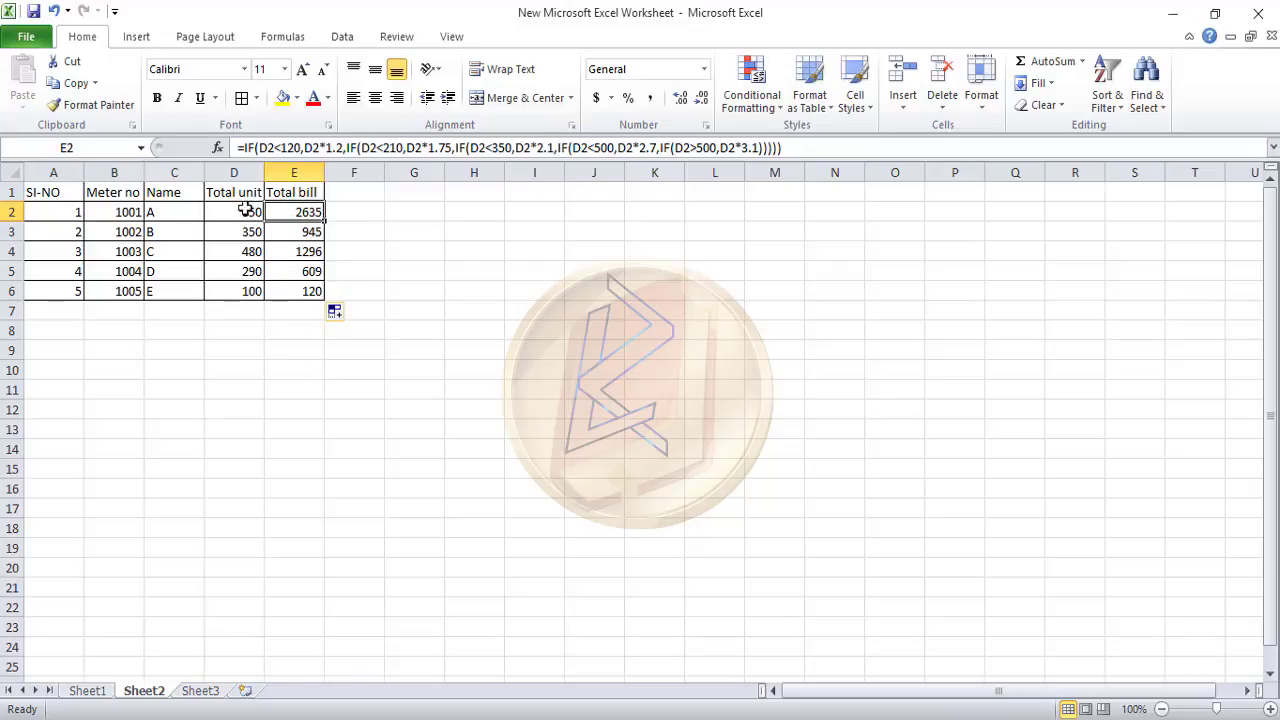
pyautogui.click(297, 293)
pyautogui.click(304, 236)
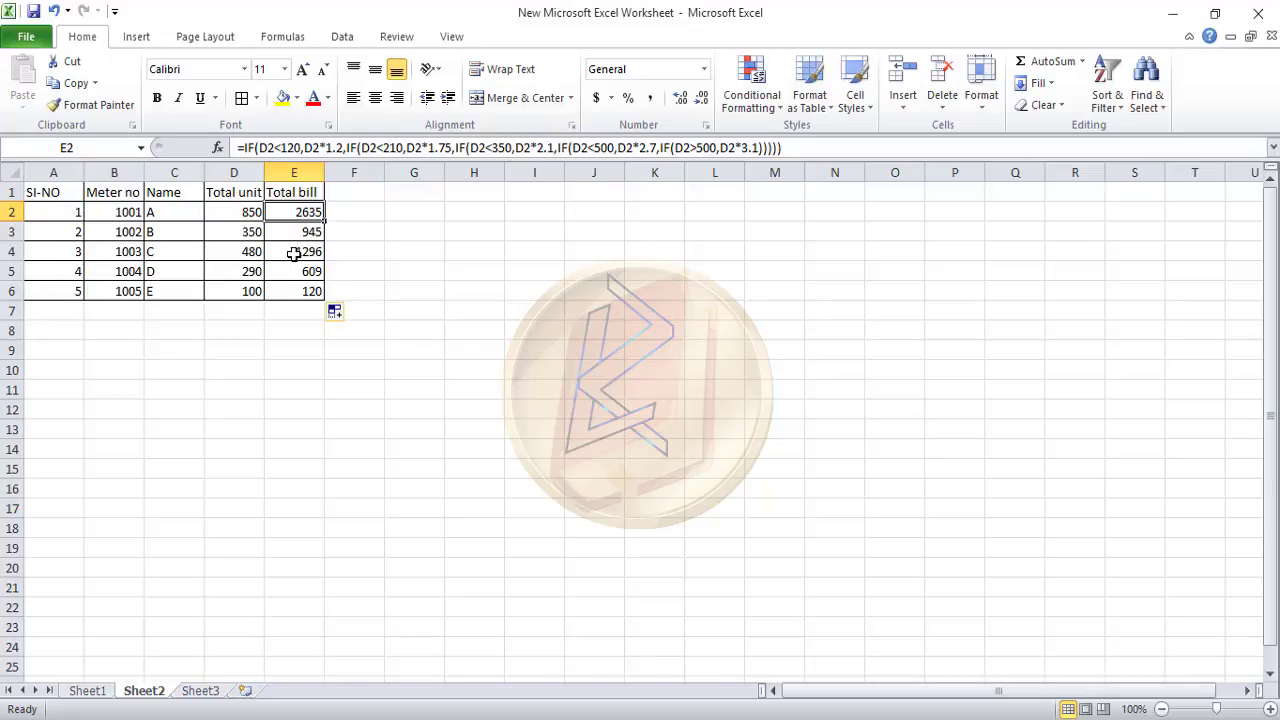